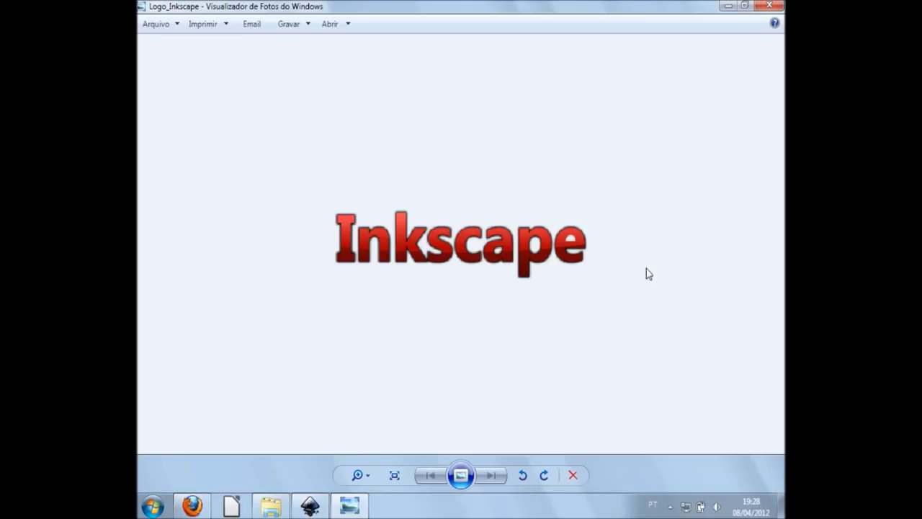
# Step: Bring up the Criando uma logo.svg drawing and select the red logo and the text beneath it
pyautogui.scroll(-1, 522, 243)
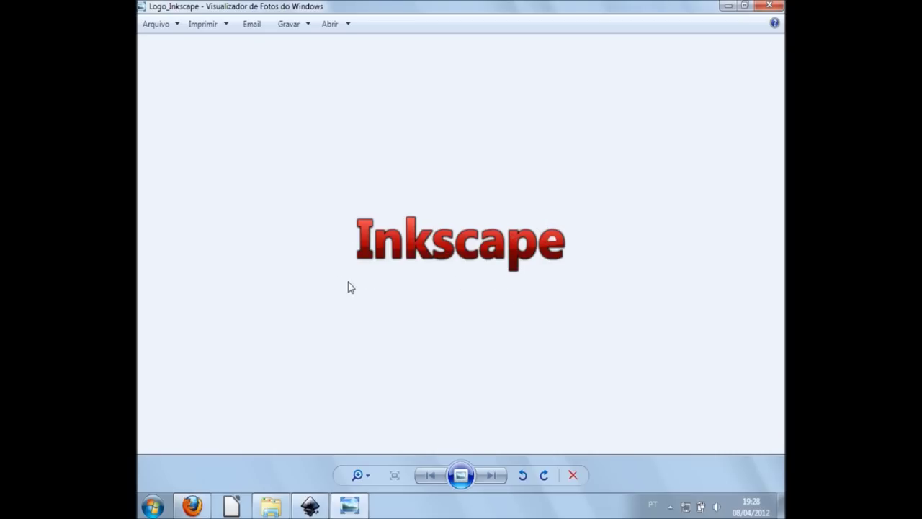
pyautogui.click(311, 506)
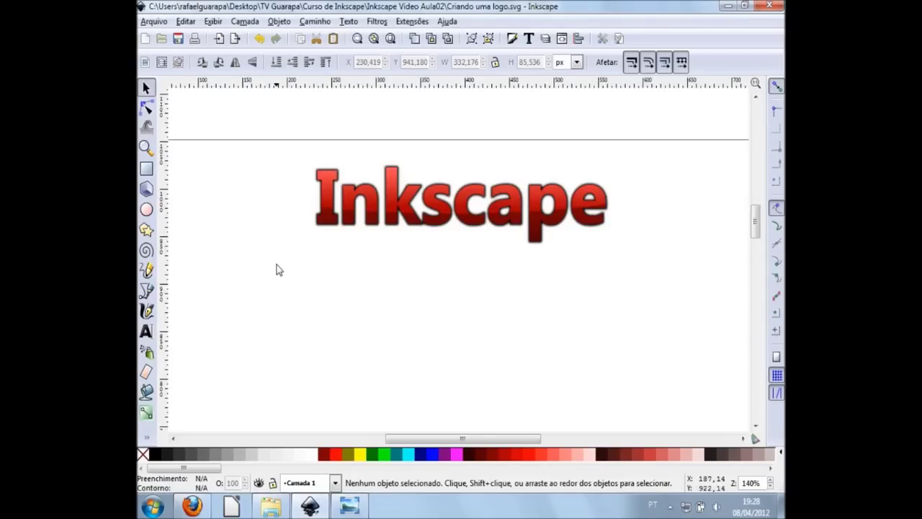
pyautogui.click(475, 211)
pyautogui.click(414, 229)
pyautogui.click(360, 328)
# Step: Inspect the logo path and its Comic Sans MS text in Fill and Stroke, then deselect
pyautogui.click(409, 209)
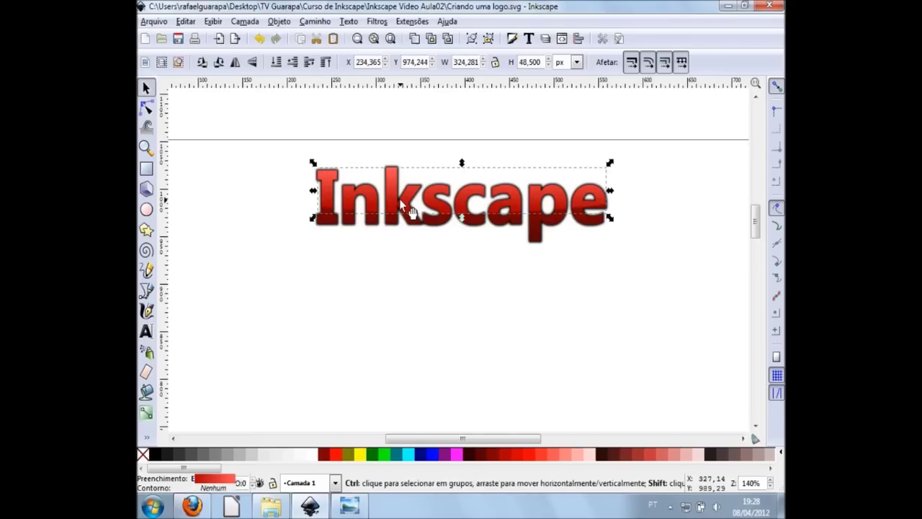
pyautogui.hotkey('ctrl', 'shift', 'f')
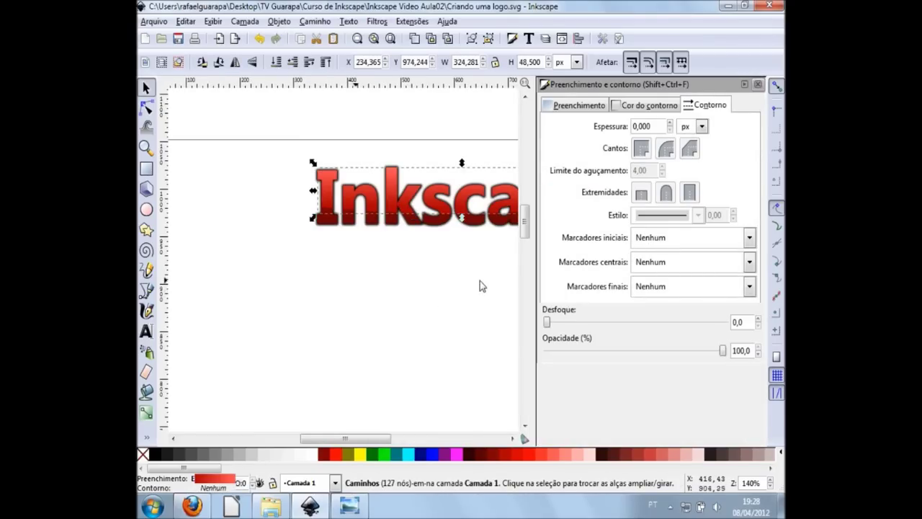
pyautogui.click(409, 229)
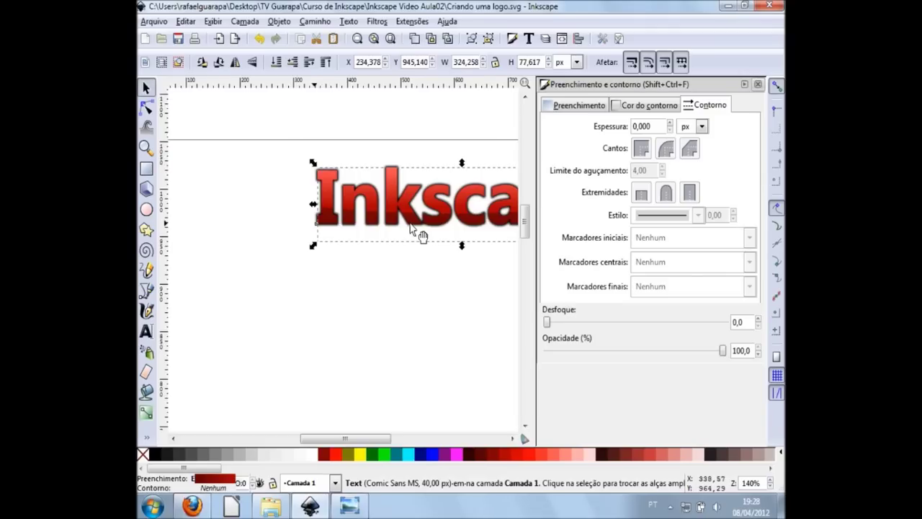
pyautogui.click(758, 85)
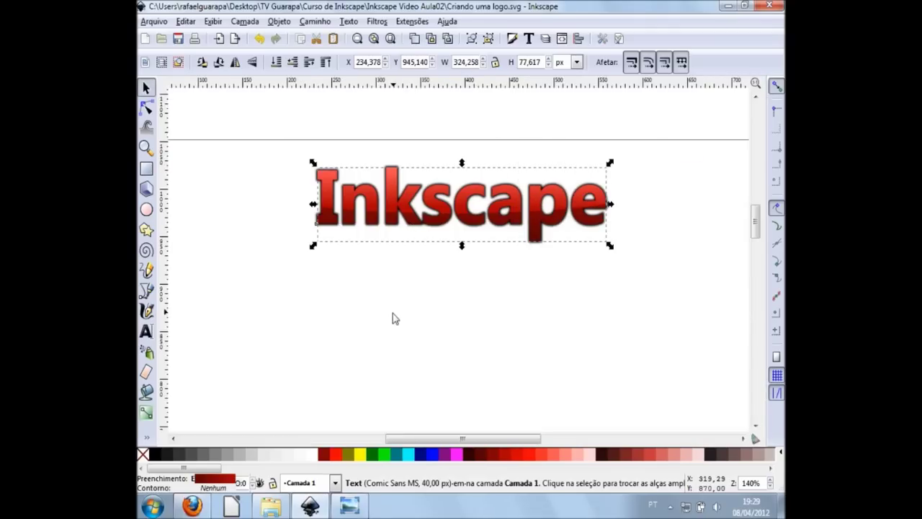
pyautogui.click(393, 314)
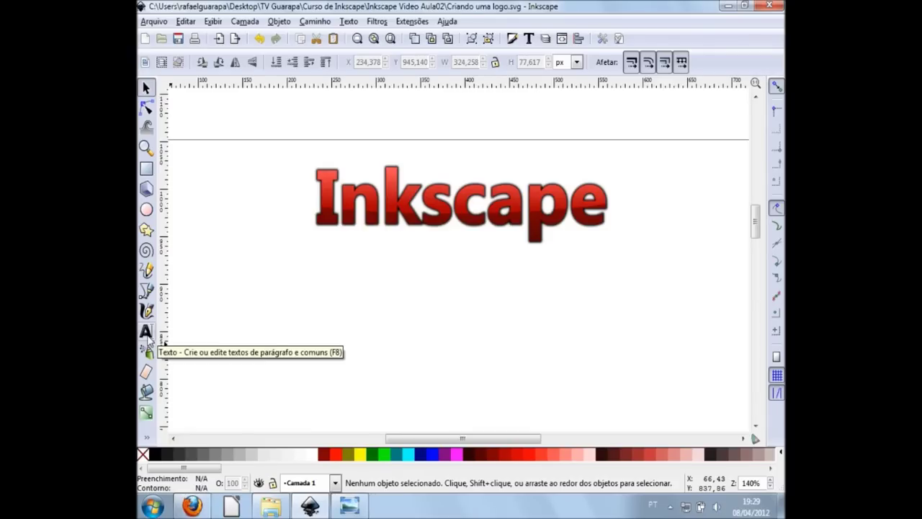
# Step: Type a new 'Inkscape' text below the red logo and select all of it
pyautogui.click(146, 333)
pyautogui.click(332, 339)
pyautogui.write('Inkscape')
pyautogui.hotkey('ctrl', 'a')
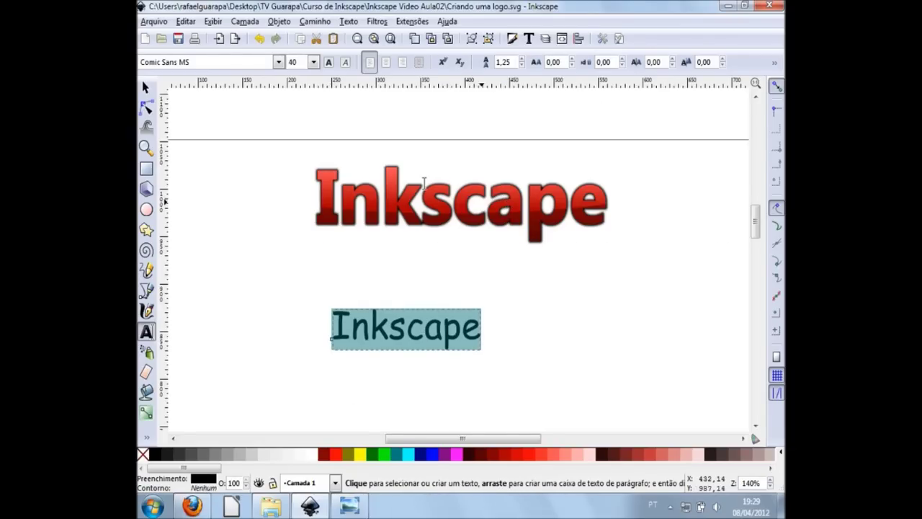
# Step: Try the Sans and then the Serif font on the new text
pyautogui.click(256, 63)
pyautogui.hotkey('ctrl', 'a')
pyautogui.write('s')
pyautogui.click(233, 94)
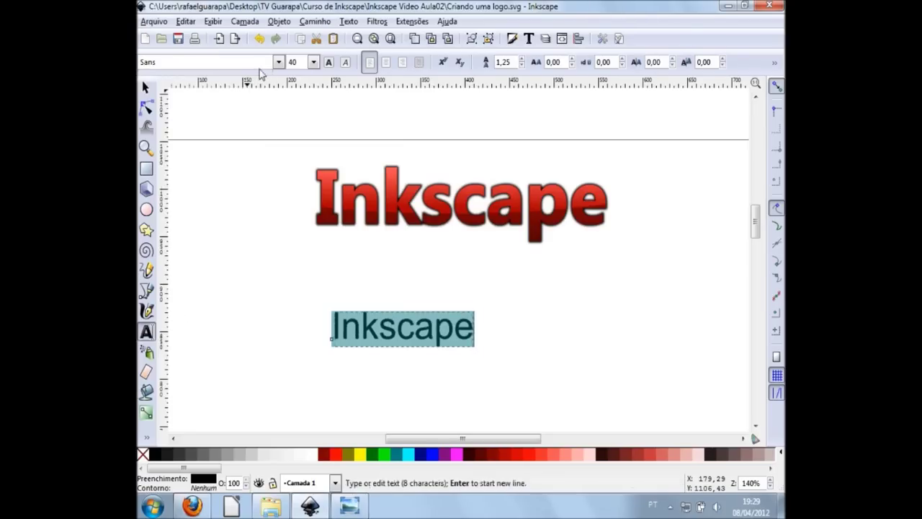
pyautogui.click(278, 62)
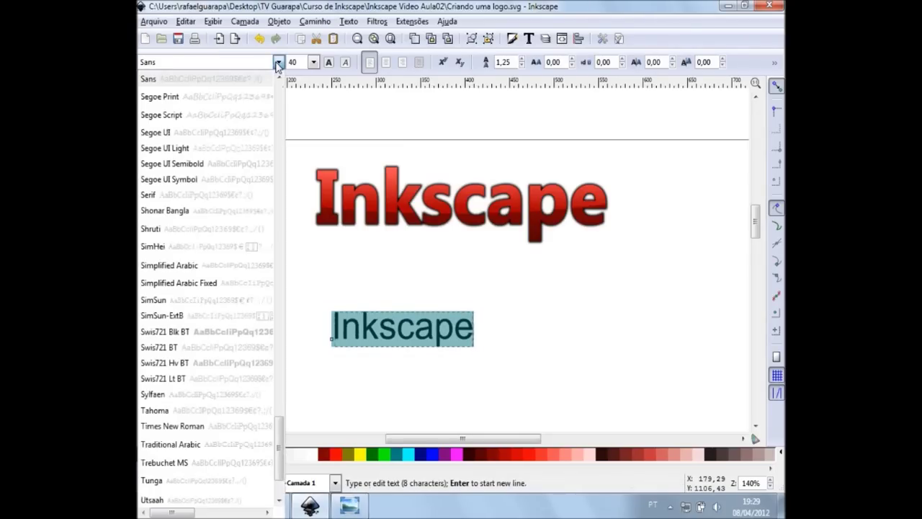
pyautogui.press('Up')
pyautogui.click(229, 64)
pyautogui.hotkey('ctrl', 'a')
pyautogui.write('s')
pyautogui.write('rif')
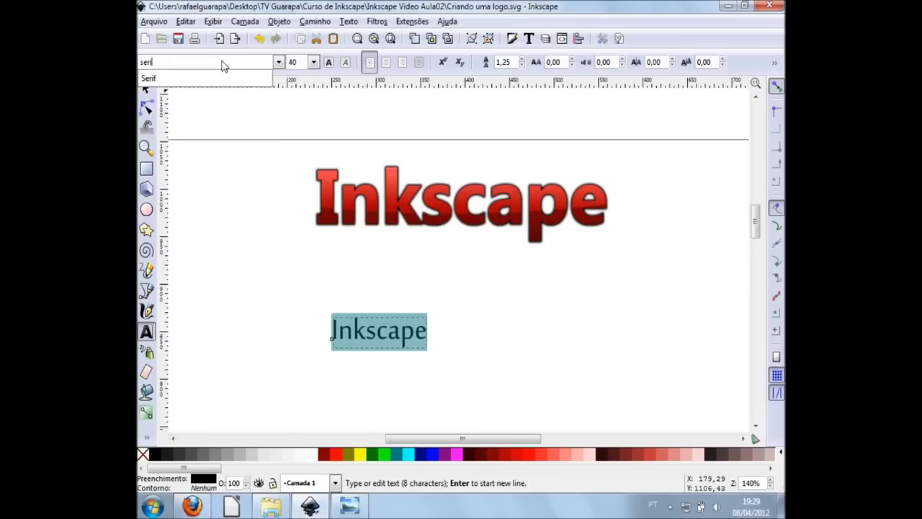
pyautogui.click(215, 85)
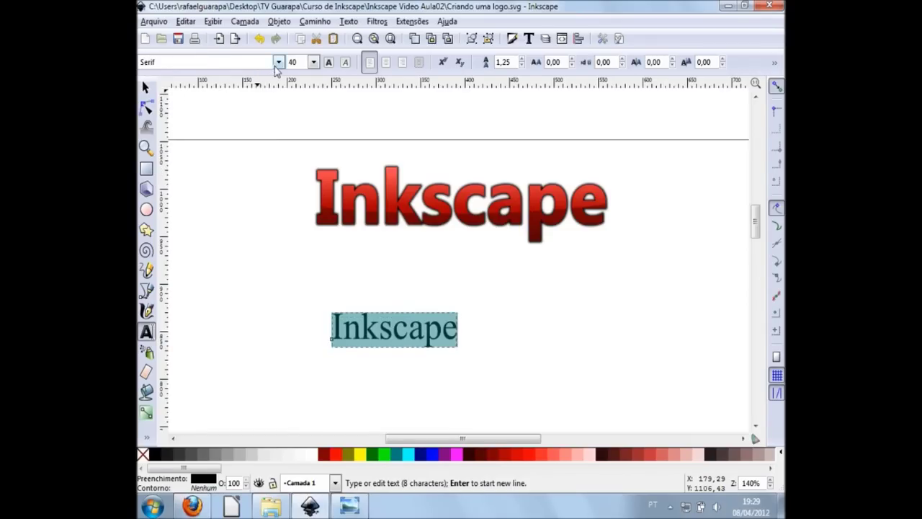
# Step: Set the new text's font family to Segoe UI Symbol
pyautogui.click(278, 63)
pyautogui.press('Up')
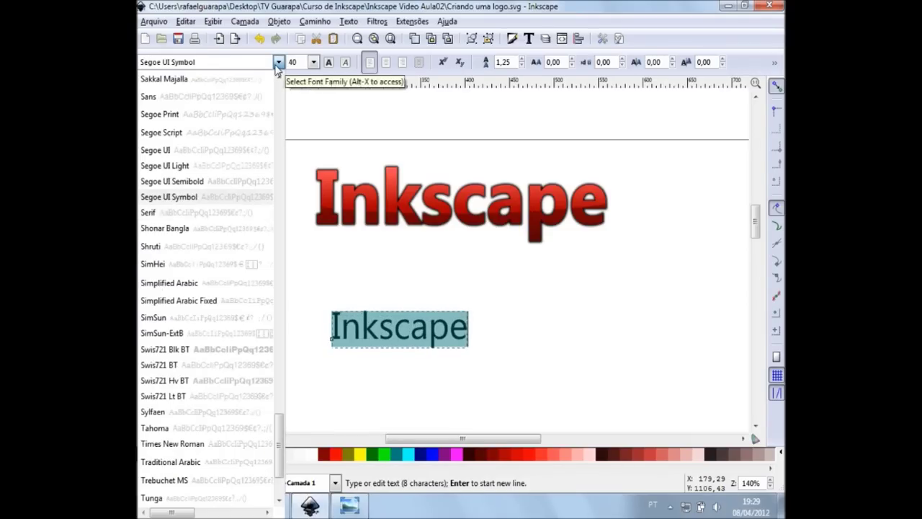
pyautogui.click(182, 201)
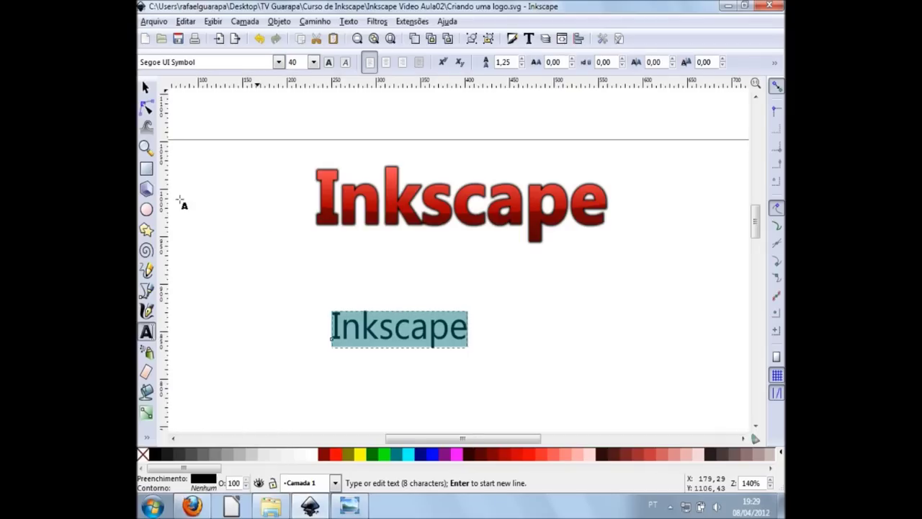
# Step: Make the new text bold at font size 80
pyautogui.click(329, 63)
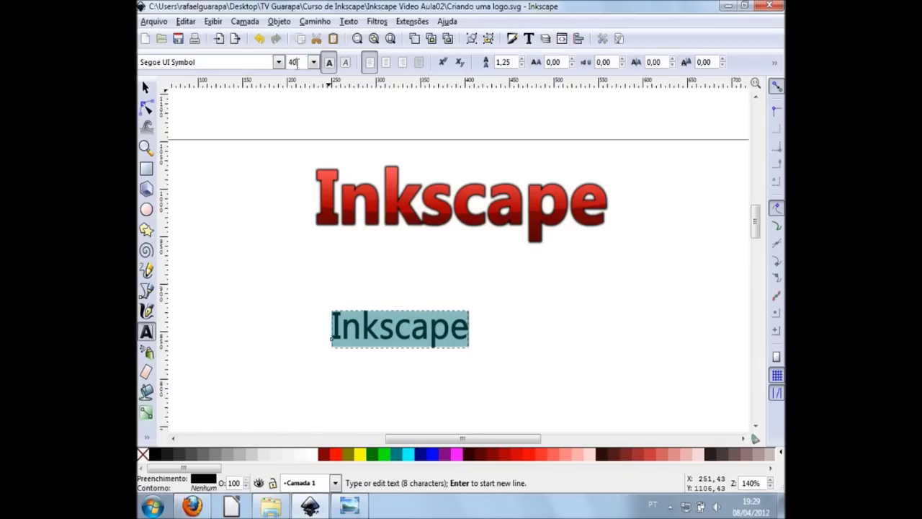
pyautogui.doubleClick(298, 62)
pyautogui.write('0')
pyautogui.press('Return')
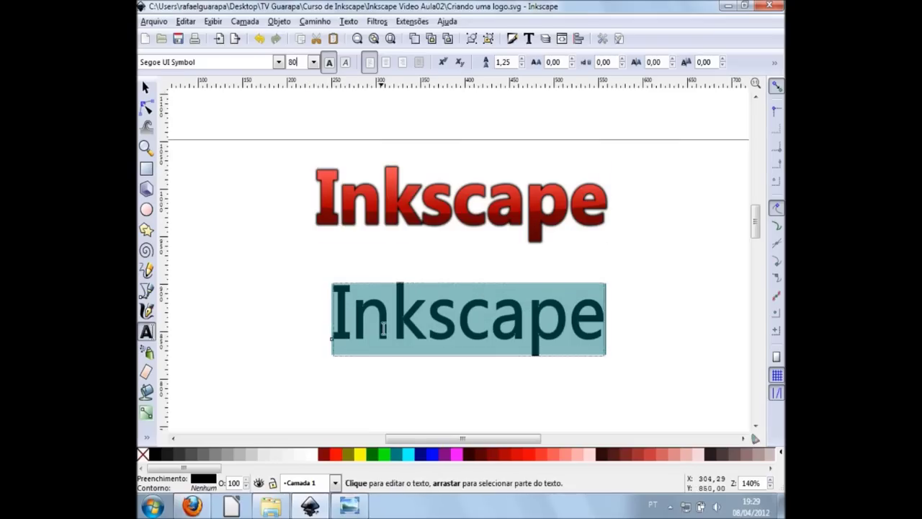
# Step: Change the whole new text's font to Segoe UI Semibold
pyautogui.click(384, 328)
pyautogui.hotkey('ctrl', 'a')
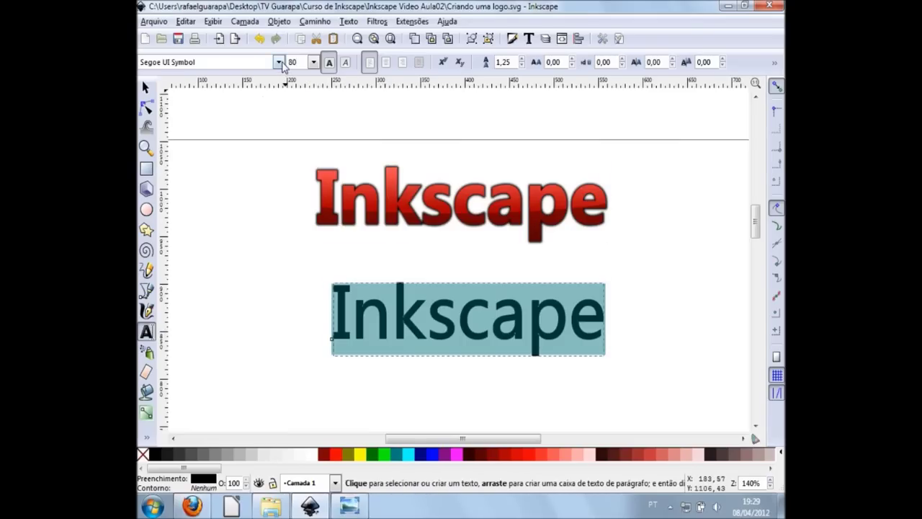
pyautogui.click(278, 62)
pyautogui.click(200, 183)
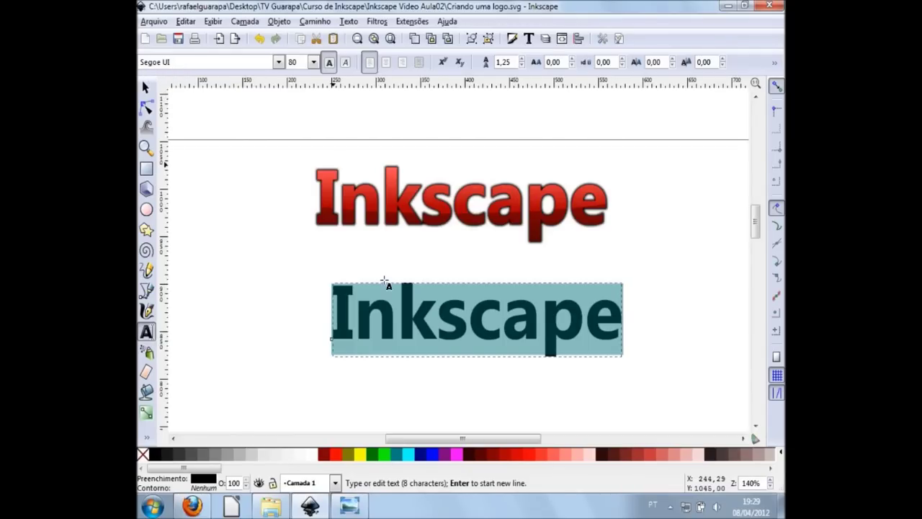
# Step: Drag the black text left so it sits beneath the red logo
pyautogui.click(396, 327)
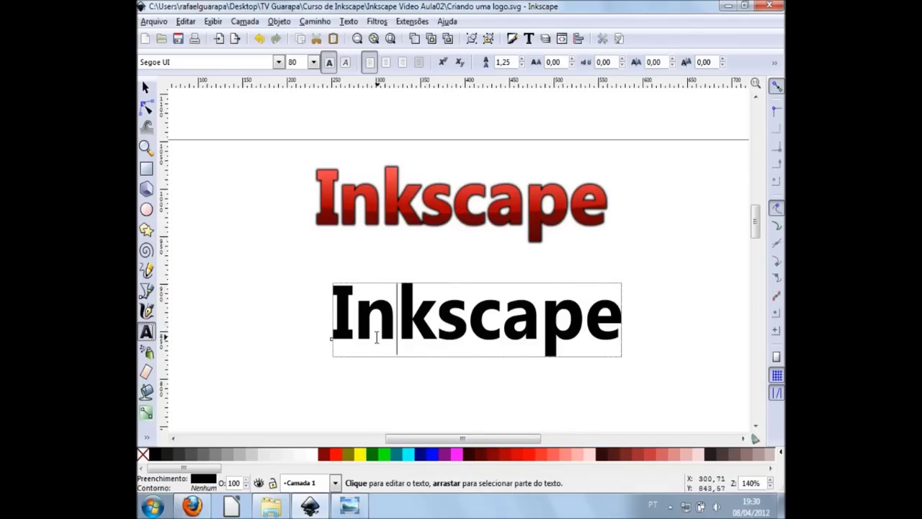
pyautogui.click(347, 317)
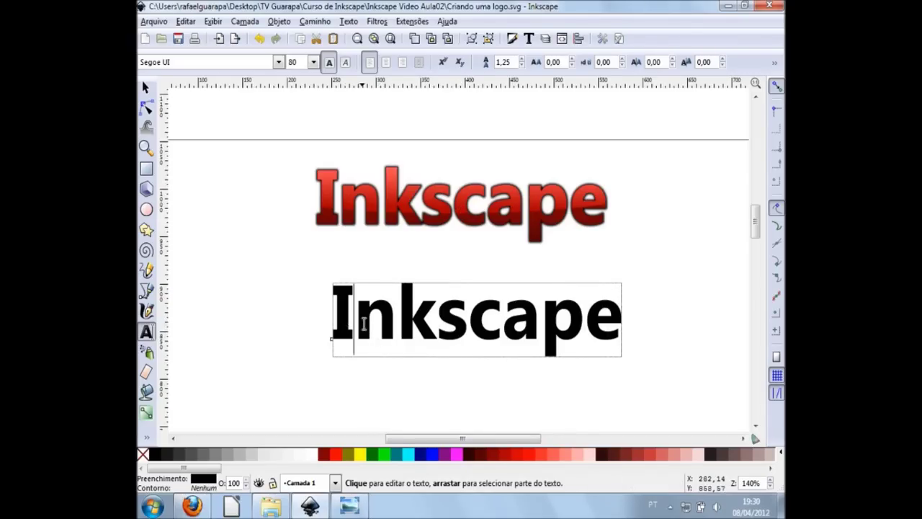
pyautogui.click(535, 322)
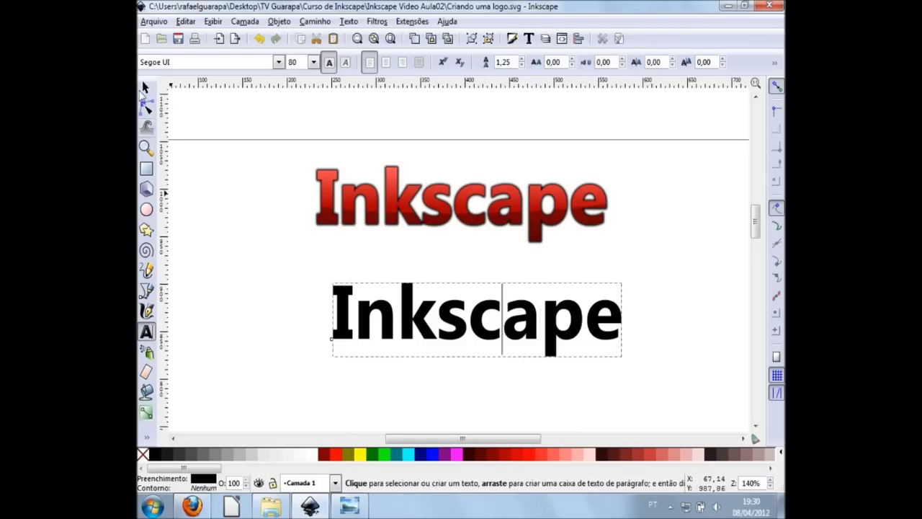
pyautogui.click(144, 87)
pyautogui.moveTo(479, 334); pyautogui.dragTo(452, 336)
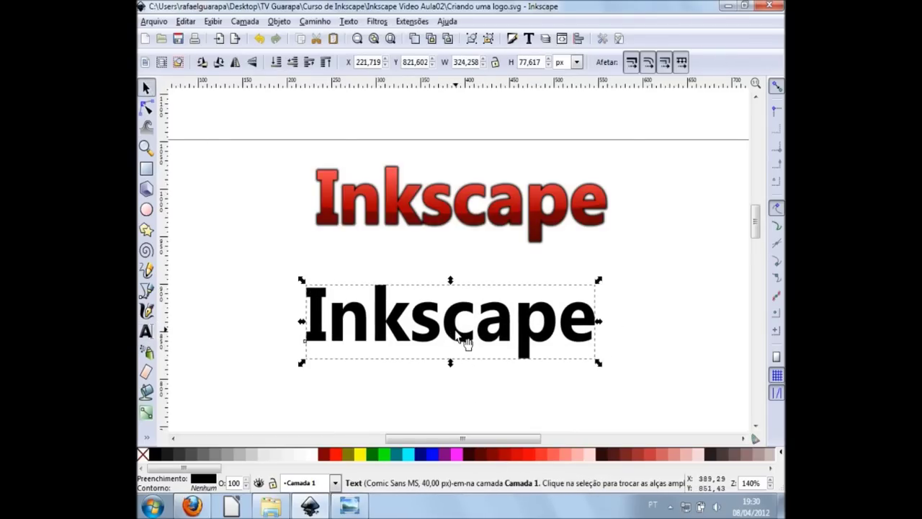
# Step: Centre the black text, then give it a vertical linear gradient fading from black up to transparent
pyautogui.moveTo(461, 341); pyautogui.dragTo(466, 342)
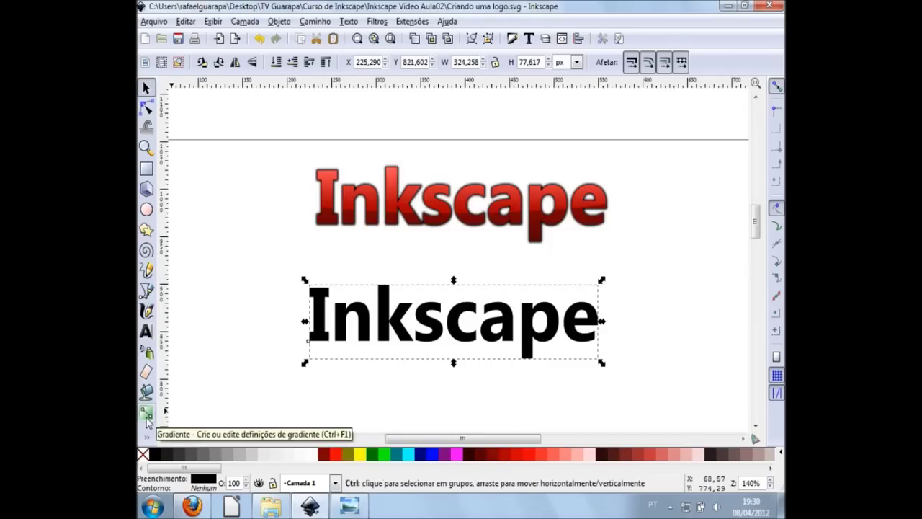
pyautogui.hotkey('ctrl', 'F1')
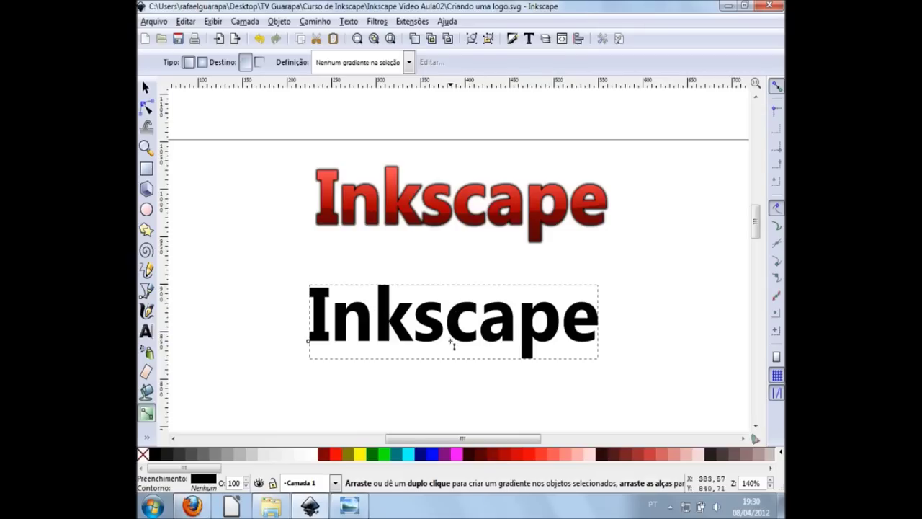
pyautogui.moveTo(453, 357); pyautogui.dragTo(453, 287)
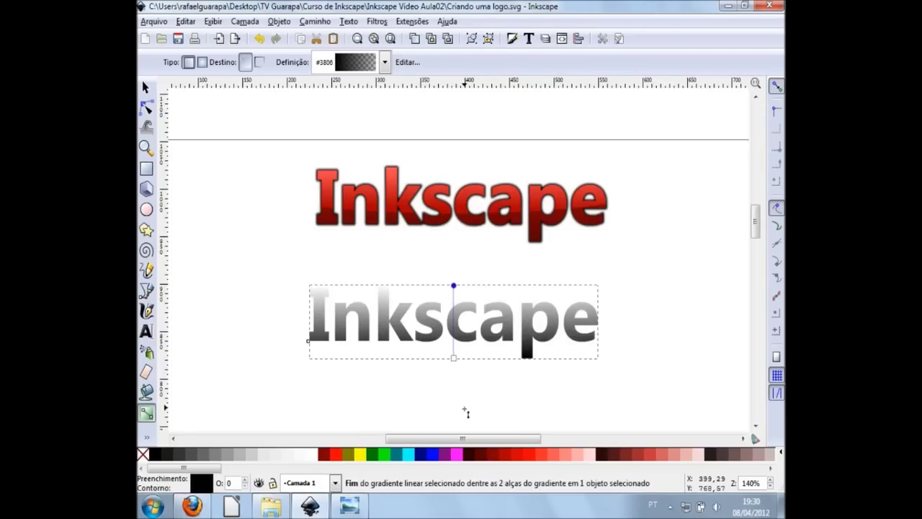
# Step: Colour the bottom gradient stop dark red #550000 and the top stop solid red #AA0000
pyautogui.click(454, 358)
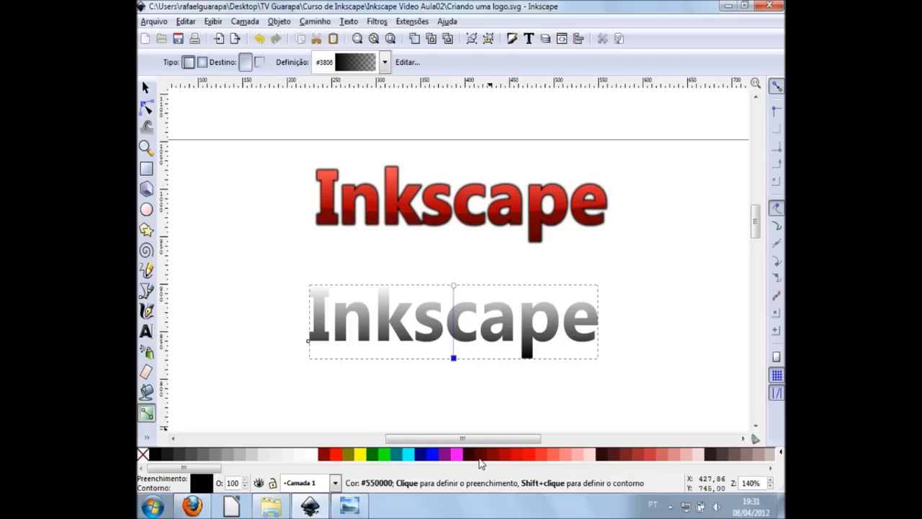
pyautogui.click(481, 462)
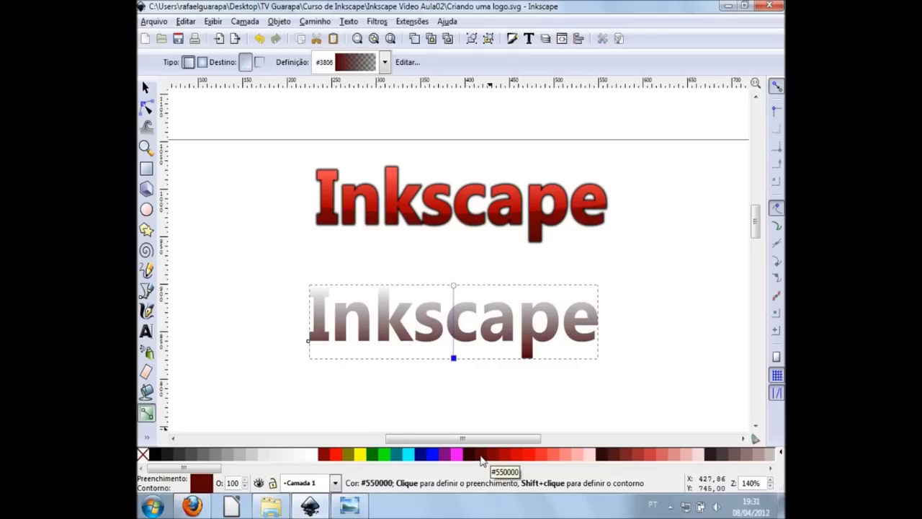
pyautogui.click(453, 286)
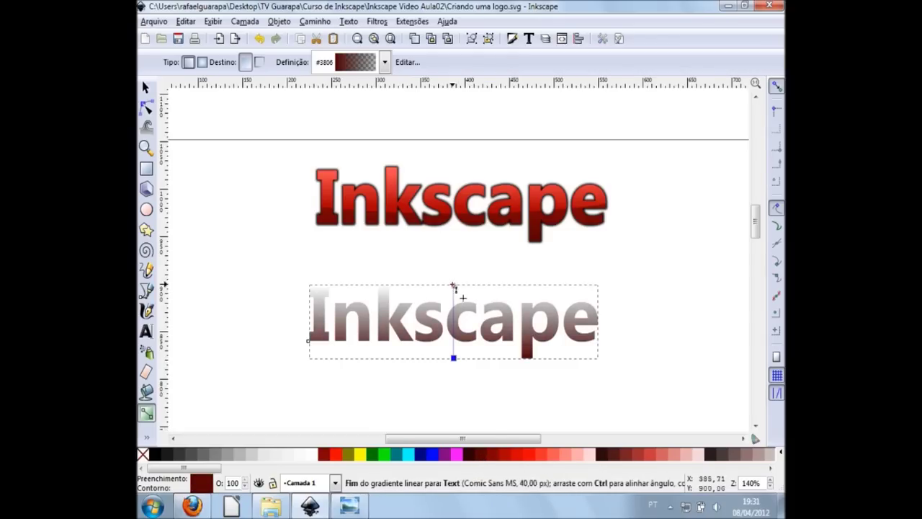
pyautogui.click(503, 461)
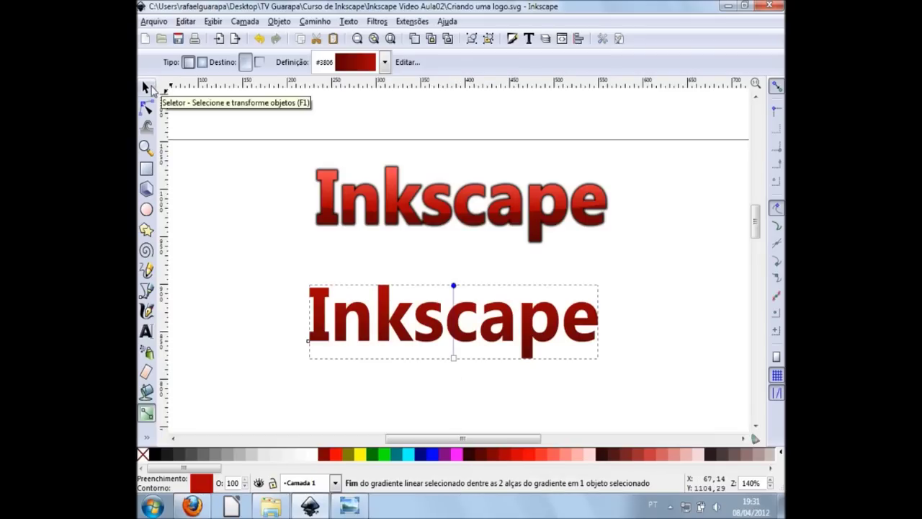
pyautogui.click(147, 87)
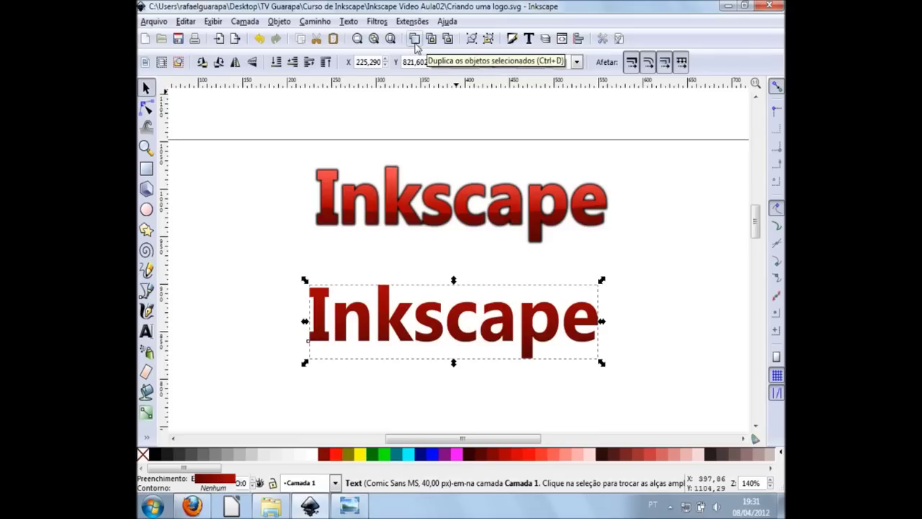
pyautogui.click(415, 44)
pyautogui.click(415, 44)
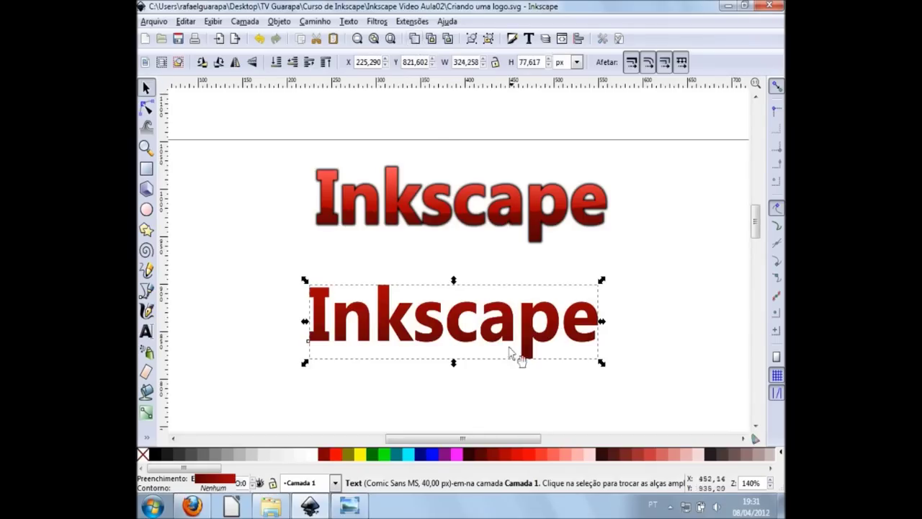
pyautogui.scroll(-1, 469, 360)
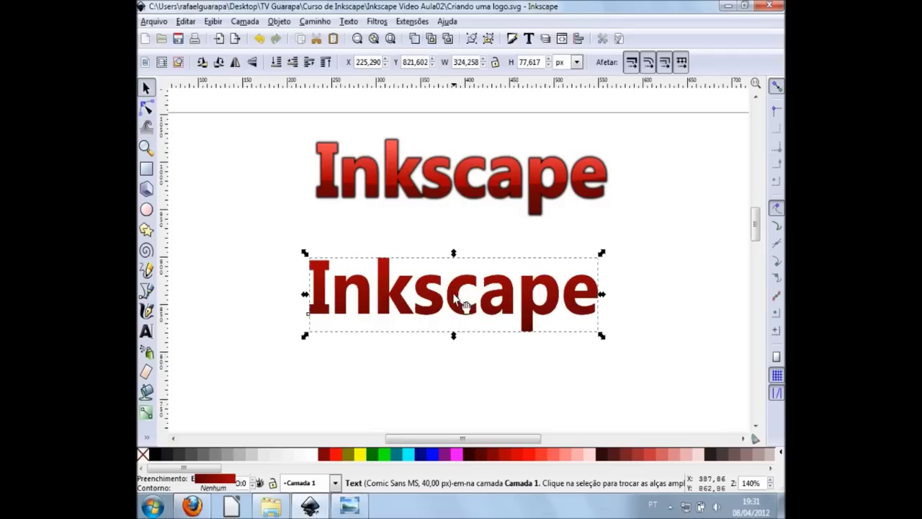
pyautogui.moveTo(467, 298); pyautogui.dragTo(588, 238)
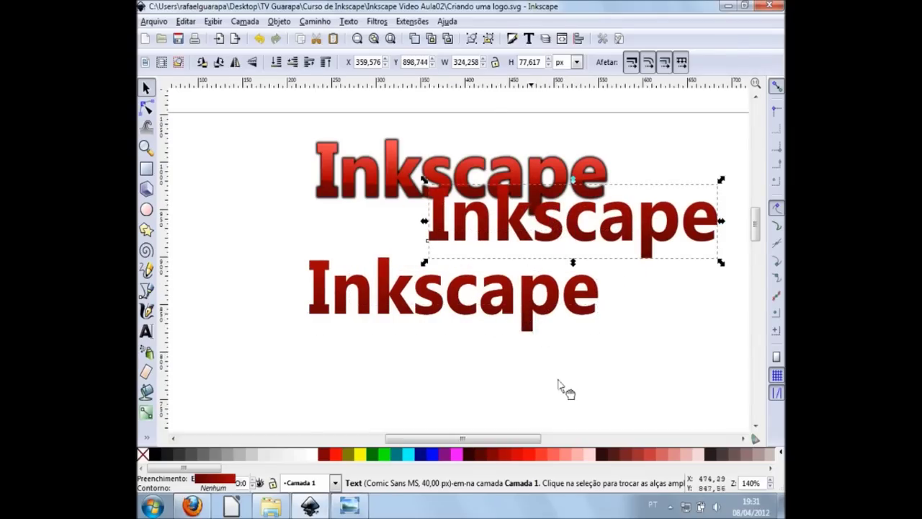
pyautogui.hotkey('ctrl', 'v')
pyautogui.moveTo(432, 306); pyautogui.dragTo(297, 312)
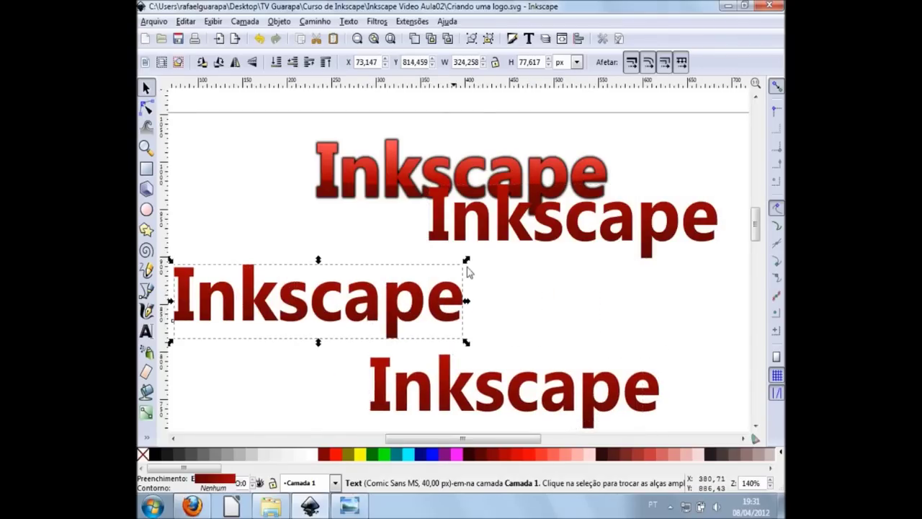
pyautogui.press('ctrl')
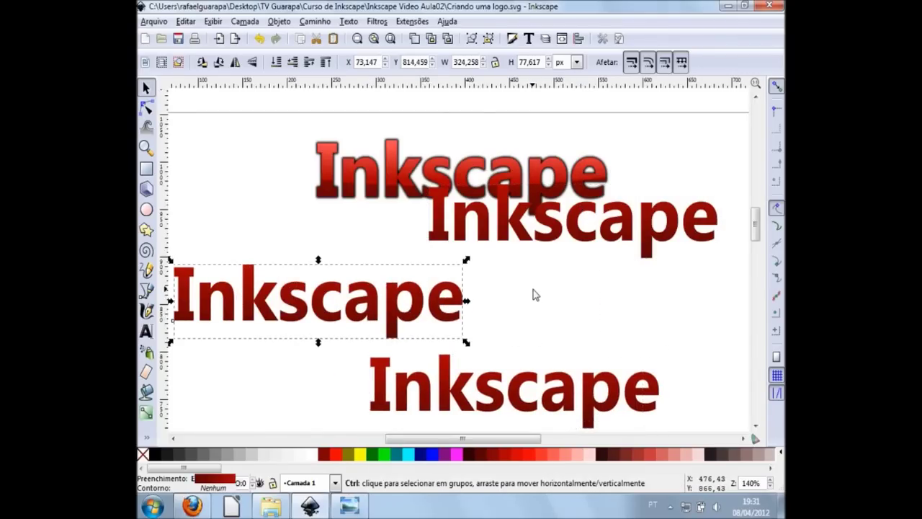
pyautogui.hotkey('ctrl', 'z')
pyautogui.hotkey('ctrl', 'z')
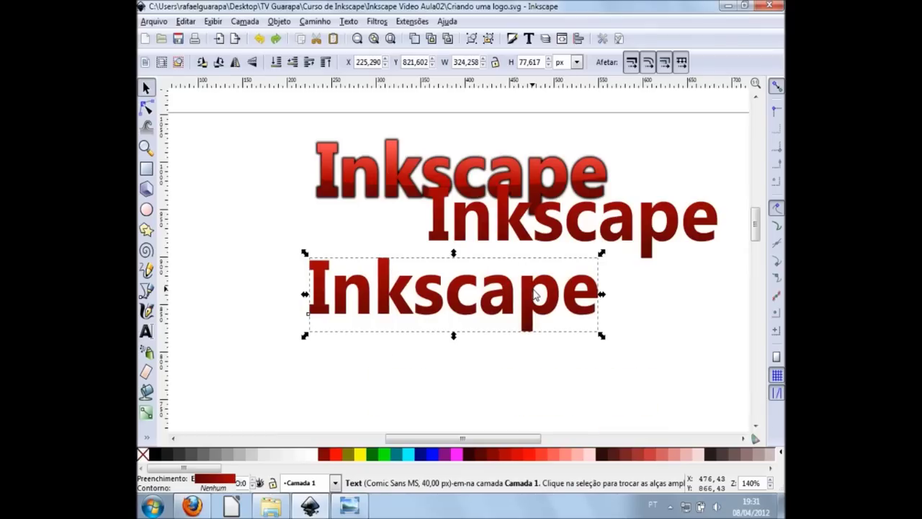
pyautogui.hotkey('ctrl', 'z')
pyautogui.click(441, 354)
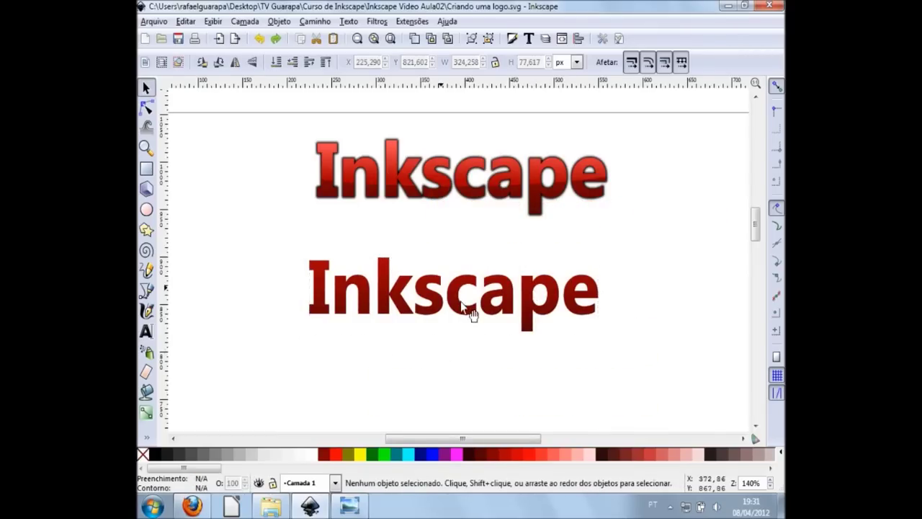
# Step: Draw a red ellipse over the upper half of the lower text, restoring it to a whole ellipse
pyautogui.click(148, 214)
pyautogui.moveTo(259, 216); pyautogui.dragTo(646, 309)
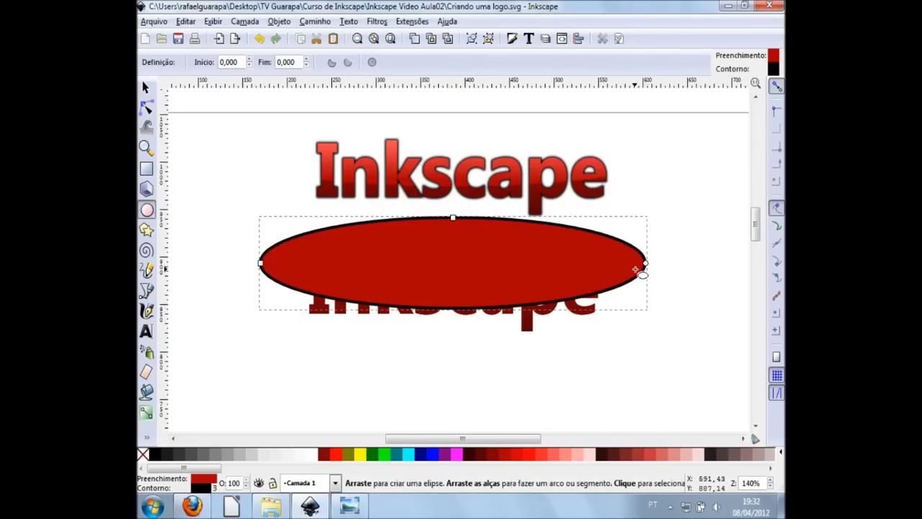
pyautogui.moveTo(646, 264); pyautogui.dragTo(434, 214)
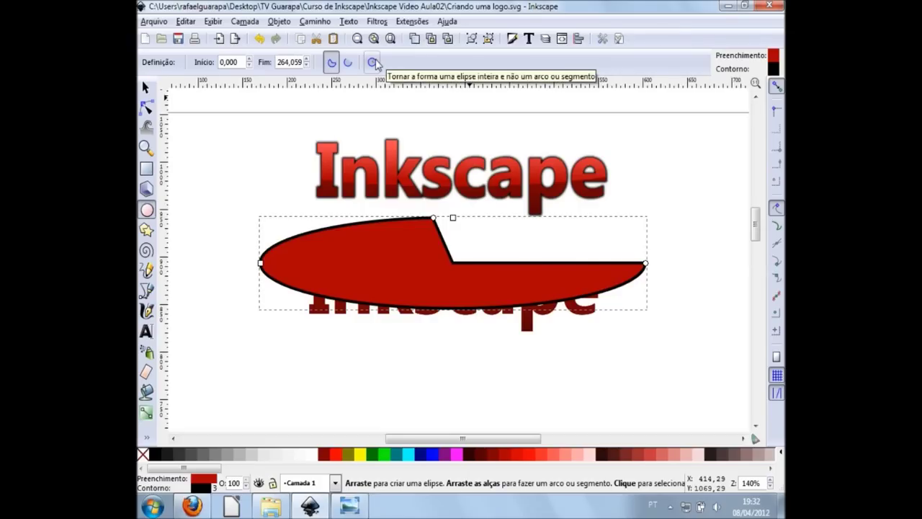
pyautogui.click(372, 63)
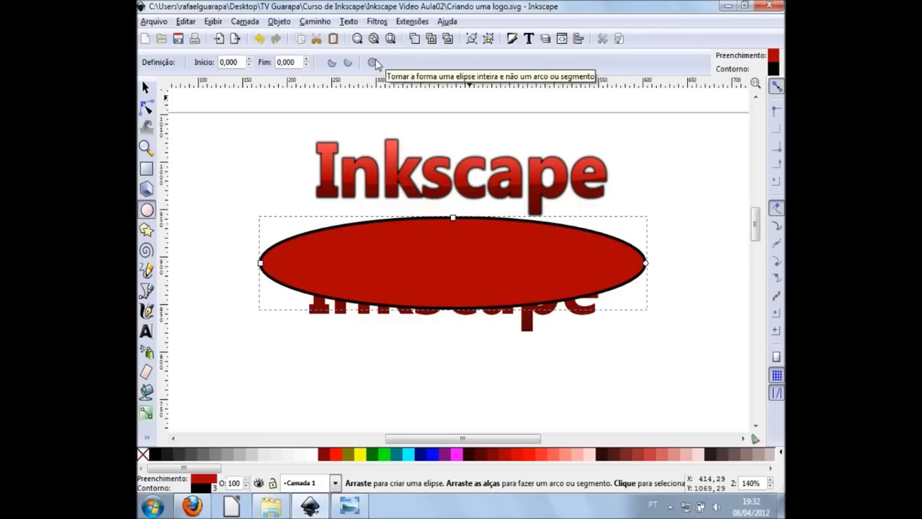
# Step: Nudge the red ellipse with the arrow keys, then select it together with the lower text
pyautogui.click(146, 86)
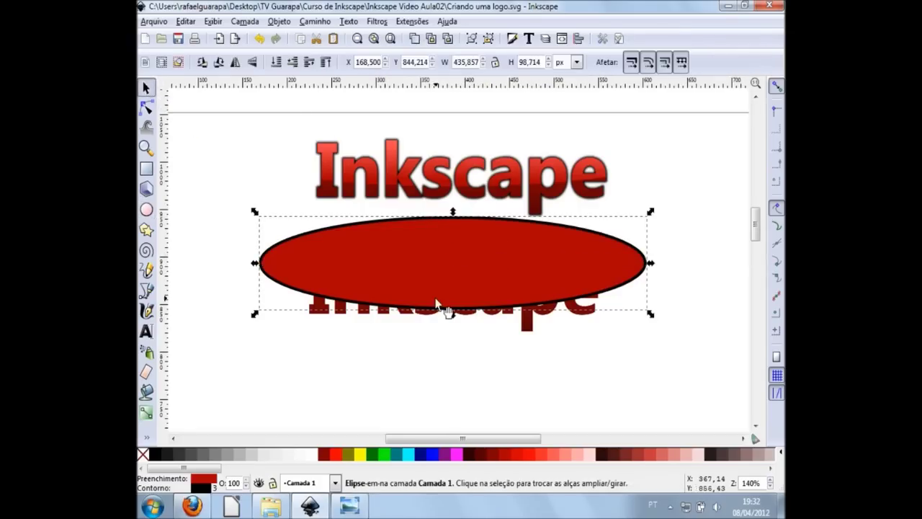
pyautogui.press('Up')
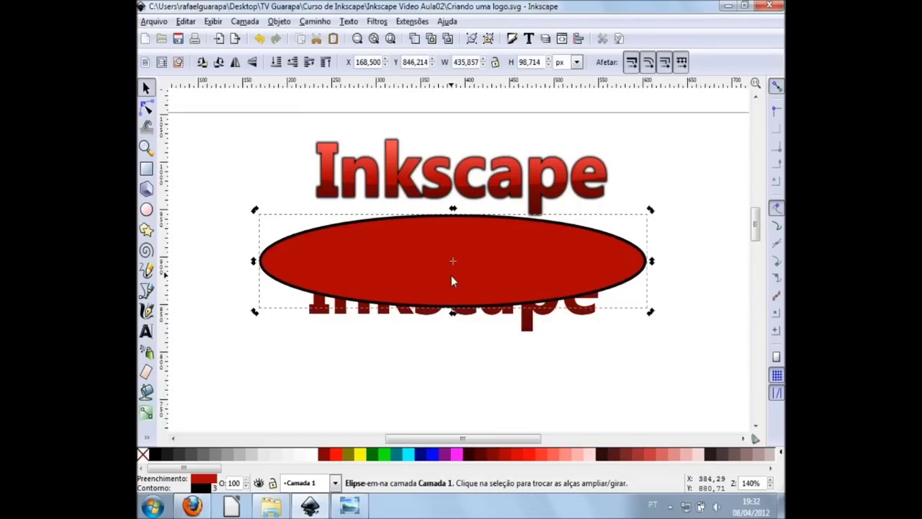
pyautogui.press('Up')
pyautogui.press('Down')
pyautogui.press('Up')
pyautogui.press('Left')
pyautogui.press('Left')
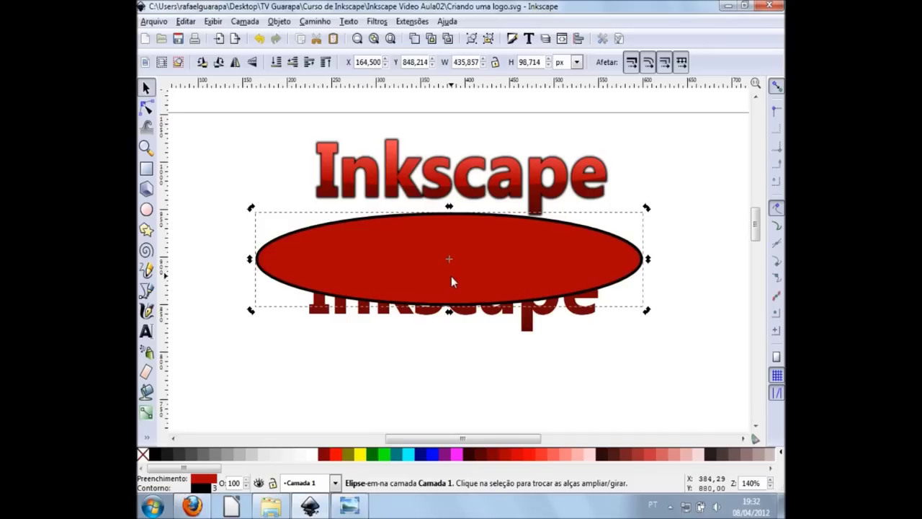
pyautogui.press('Down')
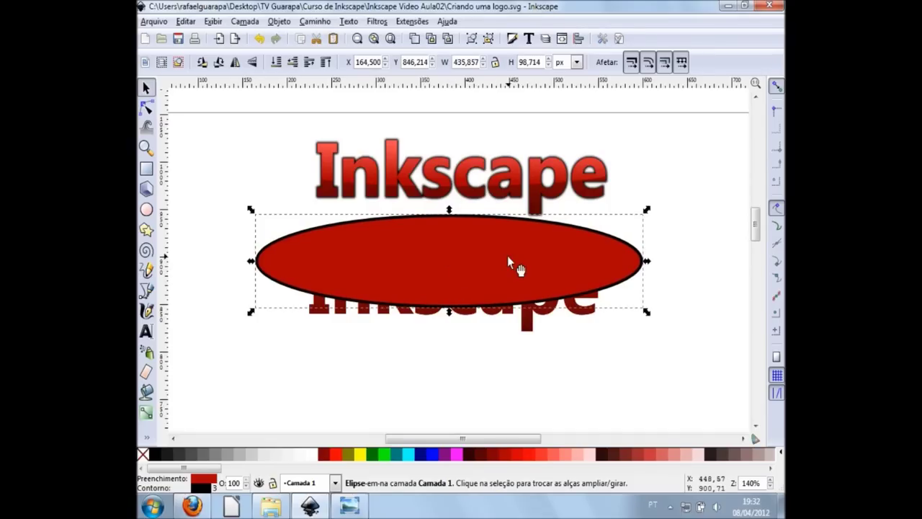
pyautogui.press('shift')
pyautogui.keyDown('shift'); pyautogui.click(530, 334); pyautogui.keyUp('shift')
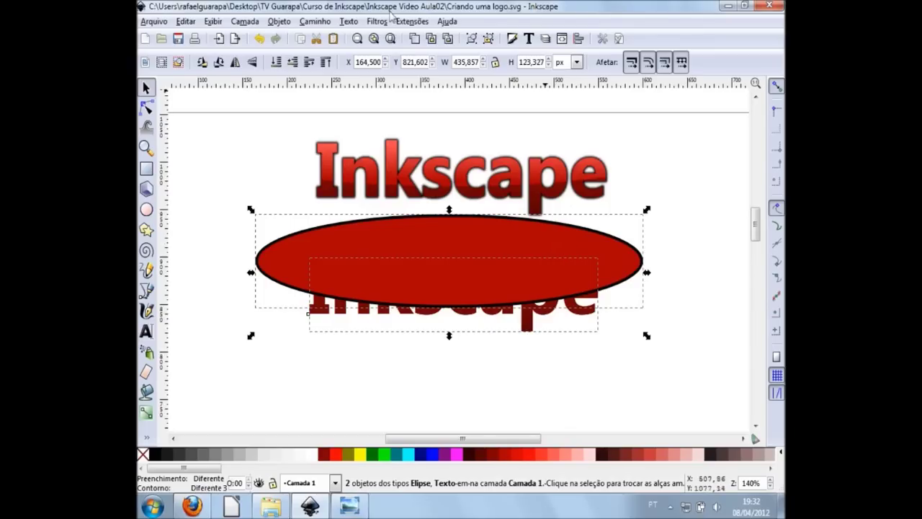
pyautogui.click(314, 22)
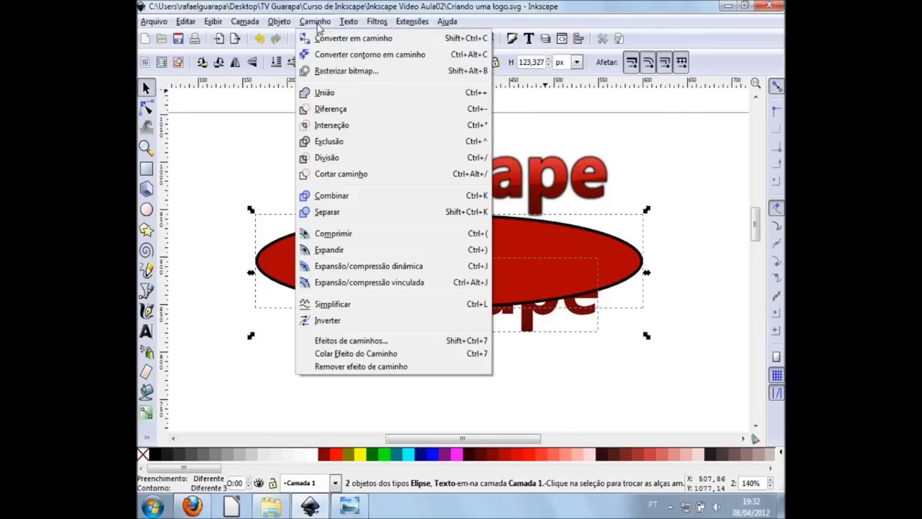
# Step: Apply Path > Intersection to the ellipse and lower text, producing one 130-node red path
pyautogui.click(349, 129)
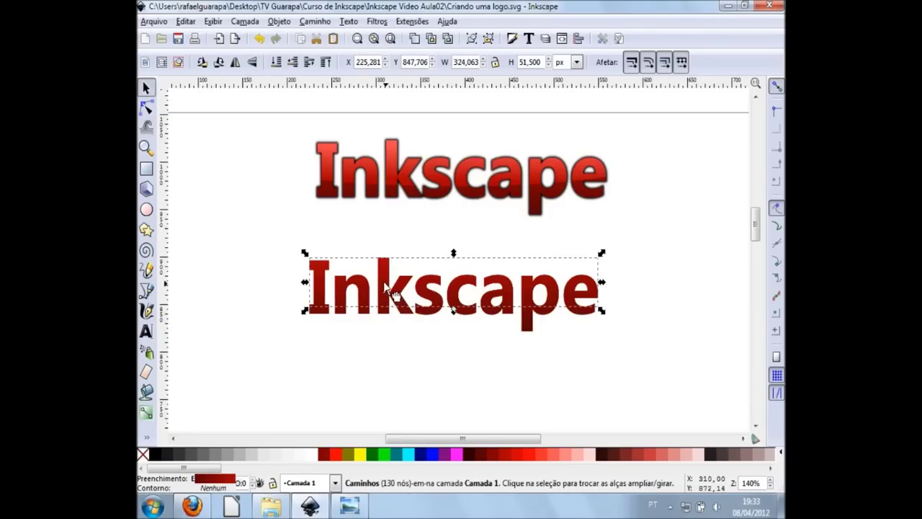
pyautogui.moveTo(384, 286); pyautogui.dragTo(235, 234)
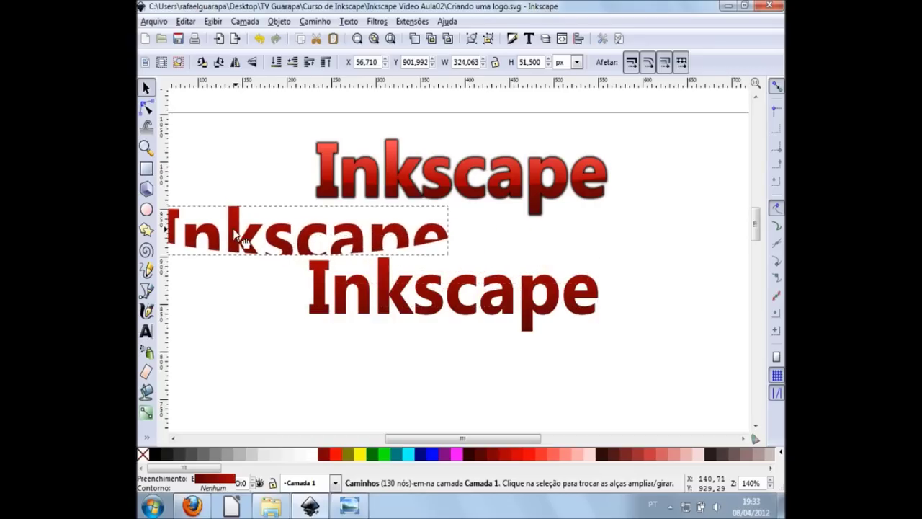
pyautogui.moveTo(234, 233)
pyautogui.mouseDown()
pyautogui.moveTo(461, 244)
pyautogui.moveTo(580, 264)
pyautogui.mouseUp()
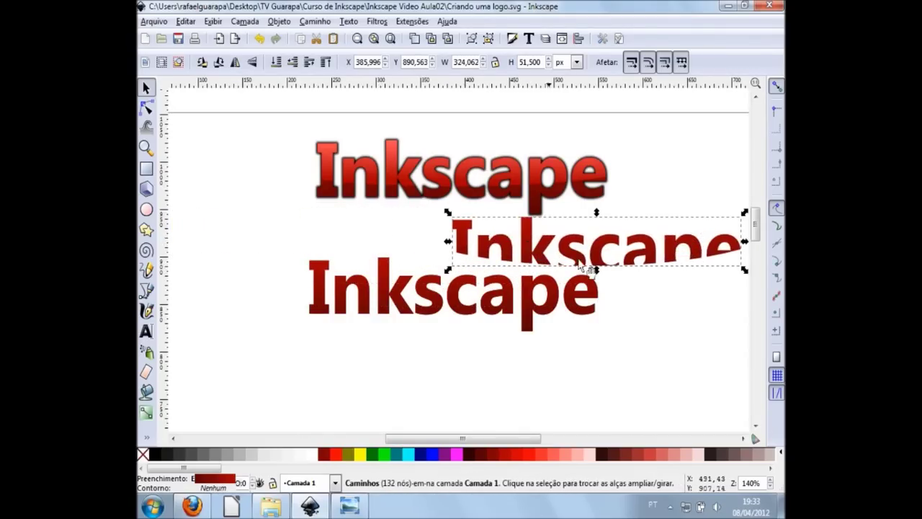
pyautogui.hotkey('ctrl', 'z')
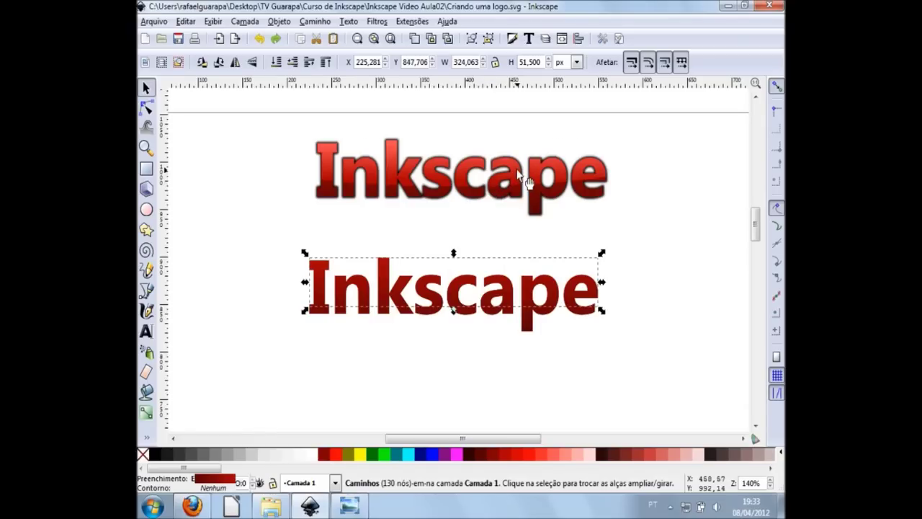
pyautogui.click(526, 181)
pyautogui.moveTo(514, 173)
pyautogui.mouseDown()
pyautogui.moveTo(384, 186)
pyautogui.moveTo(387, 237)
pyautogui.mouseUp()
pyautogui.hotkey('ctrl', 'z')
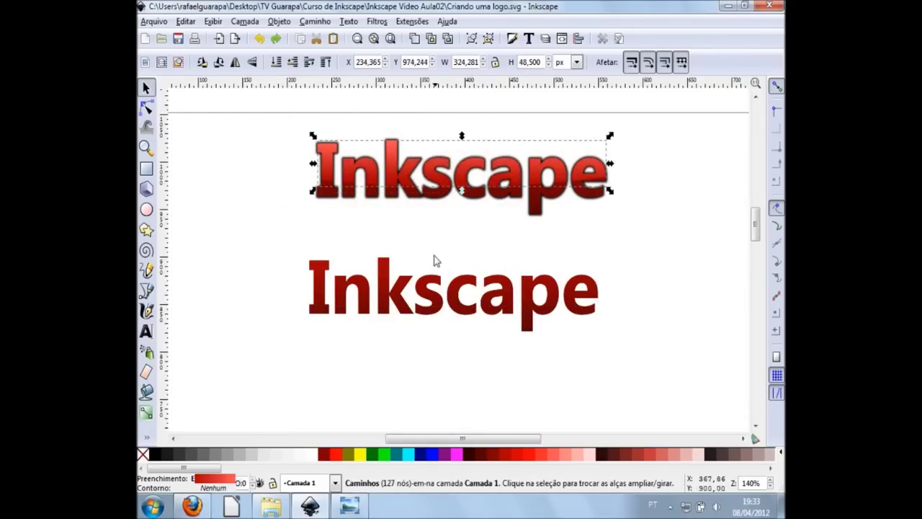
pyautogui.click(436, 260)
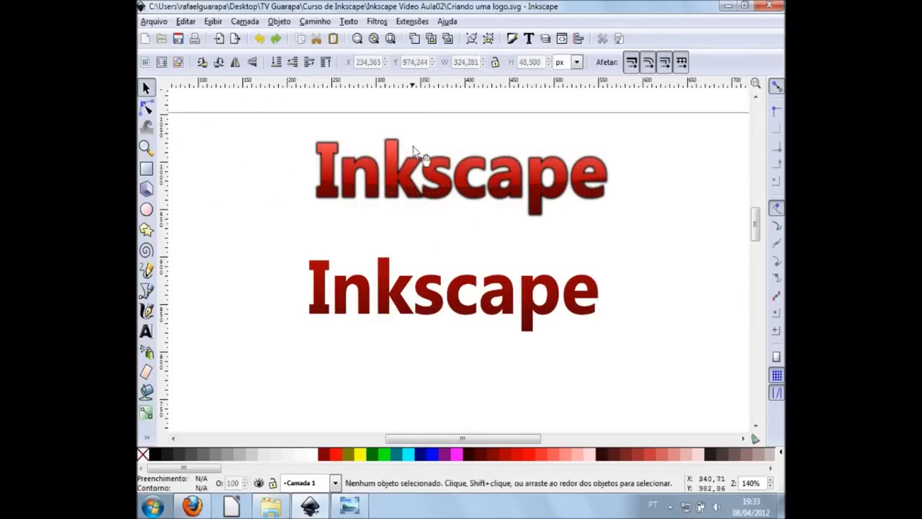
pyautogui.click(395, 289)
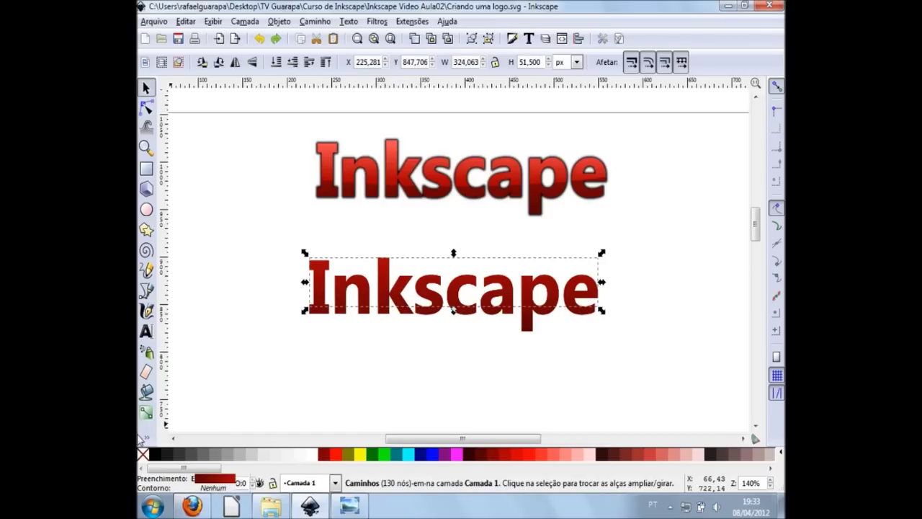
pyautogui.click(147, 414)
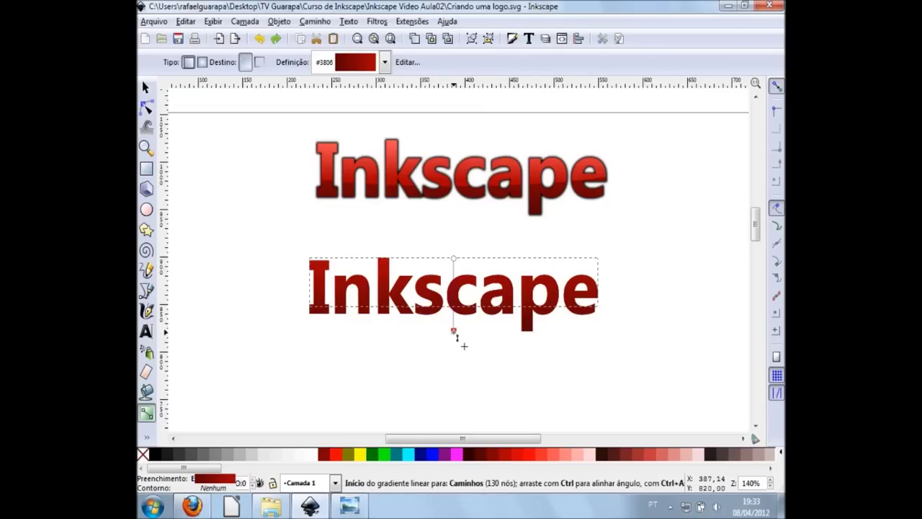
# Step: Move the gradient's lower stop up slightly and make it bright red
pyautogui.moveTo(464, 331); pyautogui.dragTo(464, 324)
pyautogui.click(453, 308)
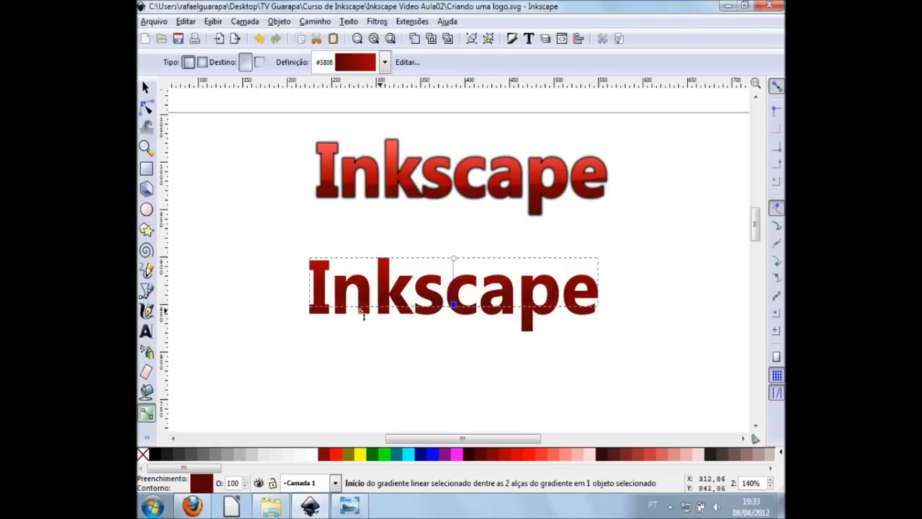
pyautogui.click(508, 461)
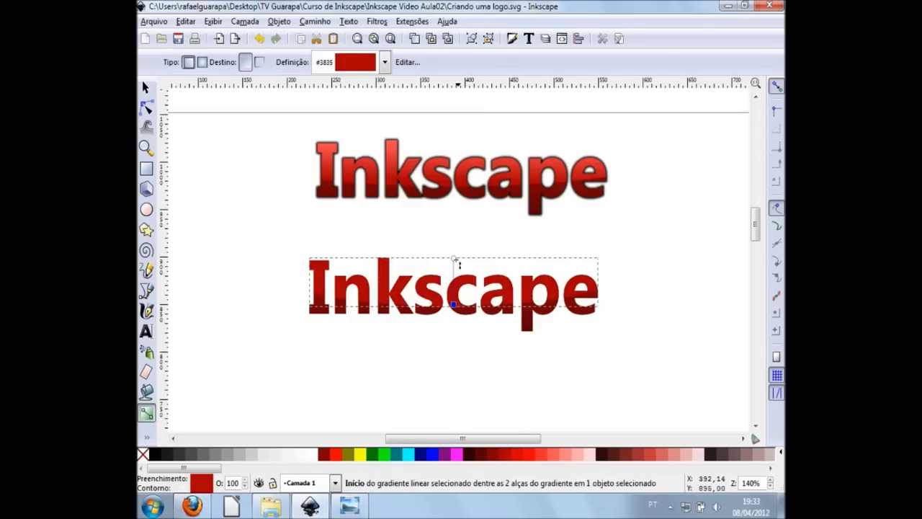
# Step: Set the top gradient stop to a lighter red, then deselect the text
pyautogui.click(453, 259)
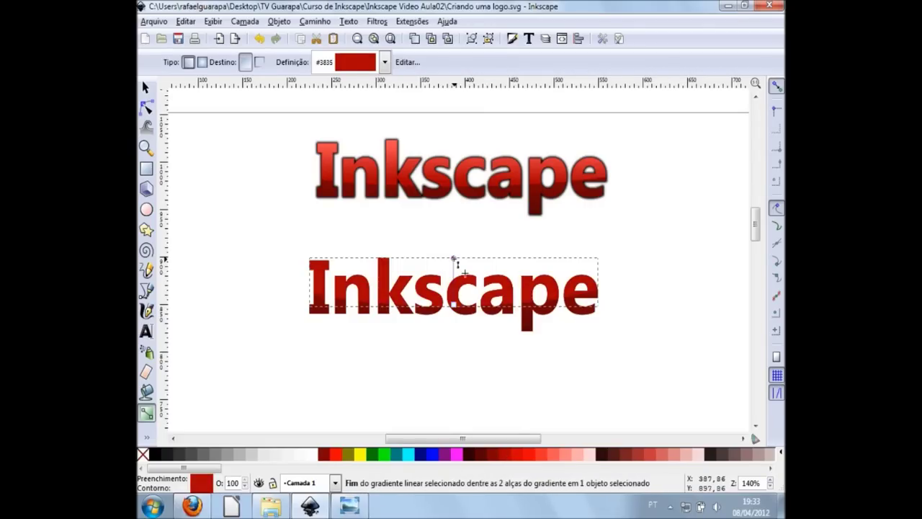
pyautogui.click(528, 461)
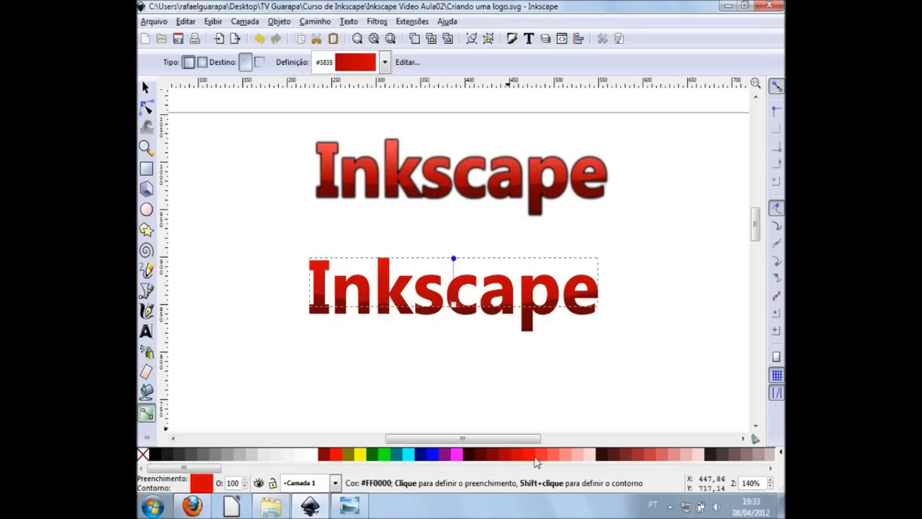
pyautogui.click(540, 461)
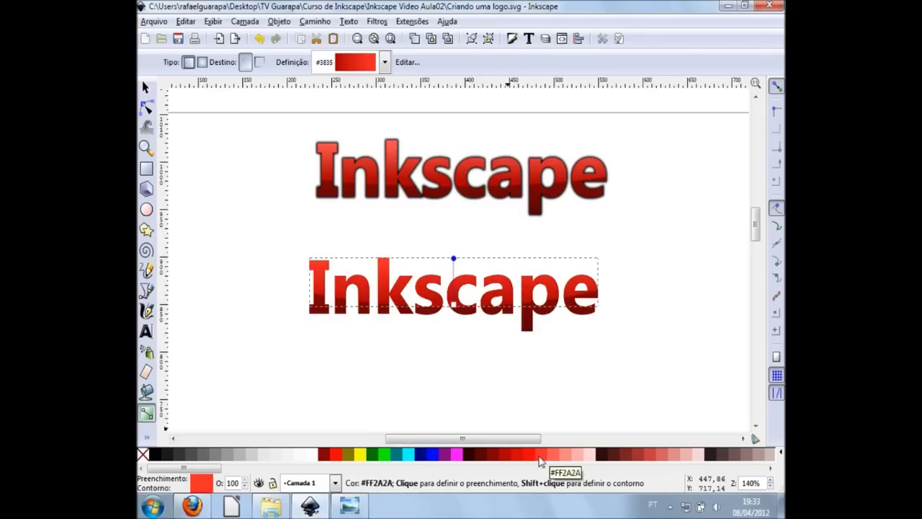
pyautogui.click(532, 461)
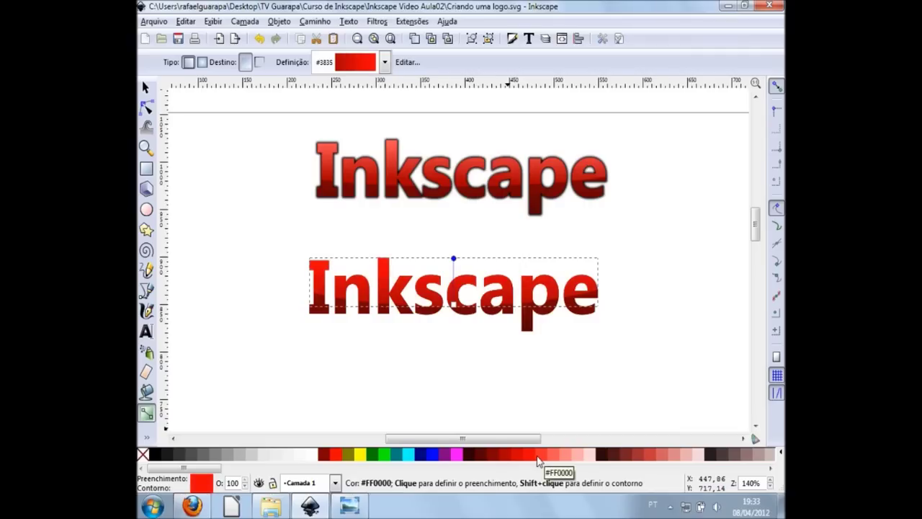
pyautogui.click(540, 461)
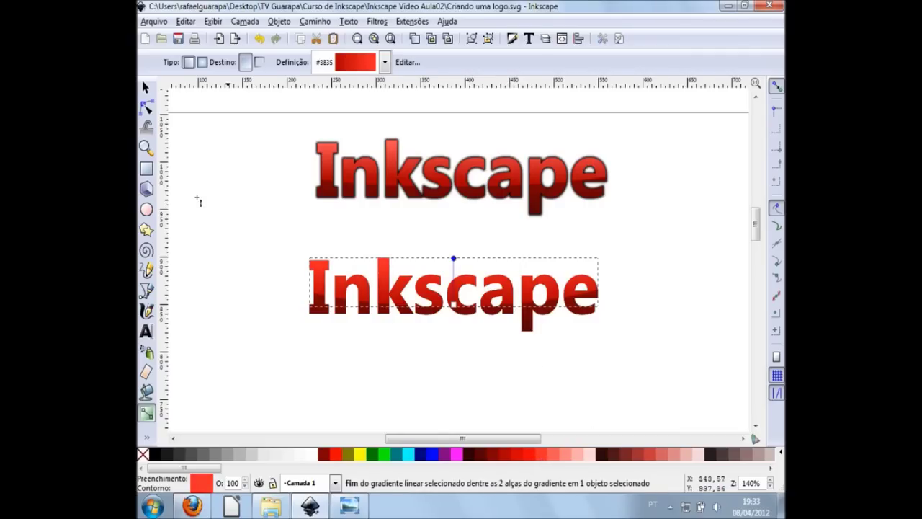
pyautogui.click(146, 87)
pyautogui.click(504, 357)
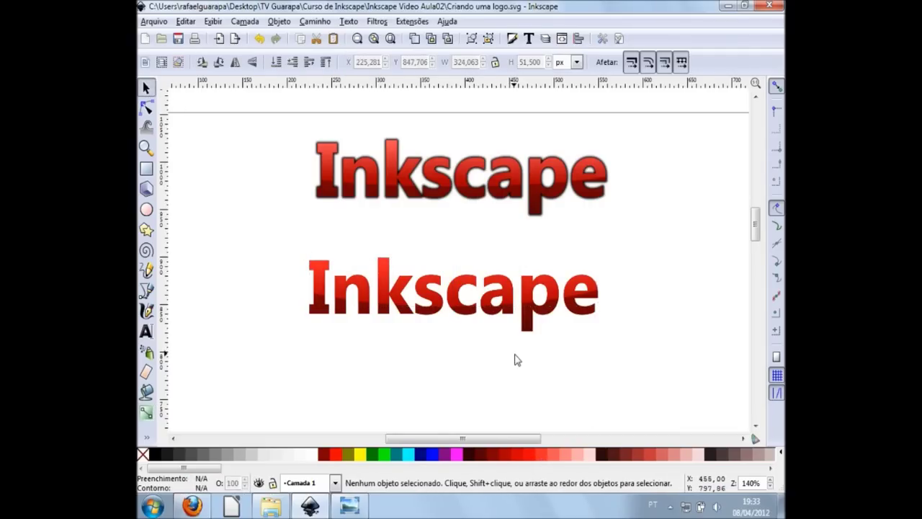
pyautogui.click(545, 311)
pyautogui.hotkey('ctrl', 'd')
pyautogui.moveTo(546, 322); pyautogui.dragTo(654, 381)
pyautogui.click(345, 297)
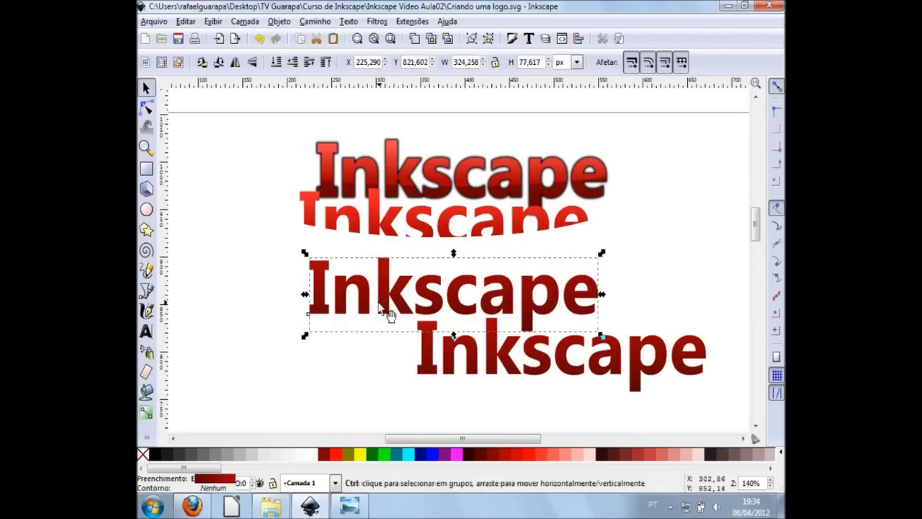
pyautogui.hotkey('ctrl', 'z')
pyautogui.hotkey('ctrl', 'z')
pyautogui.hotkey('ctrl', 'z')
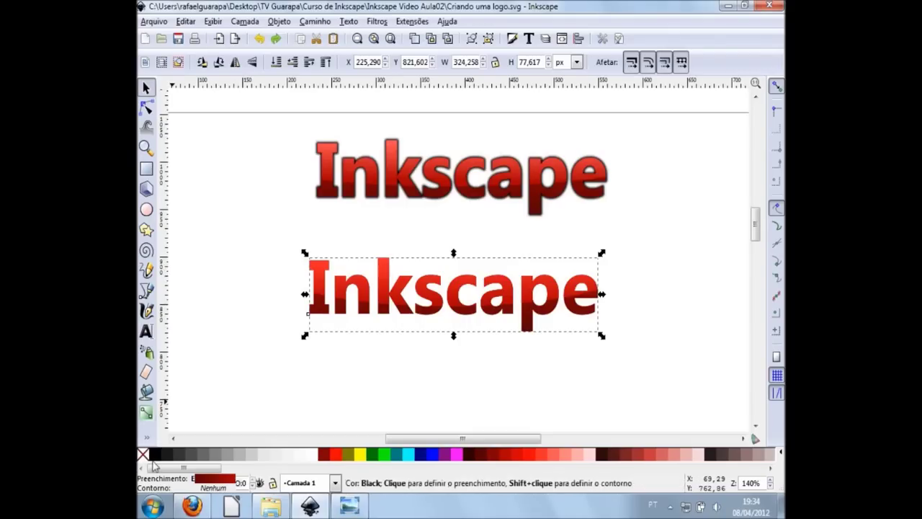
# Step: Give the lower text a black stroke 4 px wide
pyautogui.keyDown('shift'); pyautogui.click(152, 458); pyautogui.keyUp('shift')
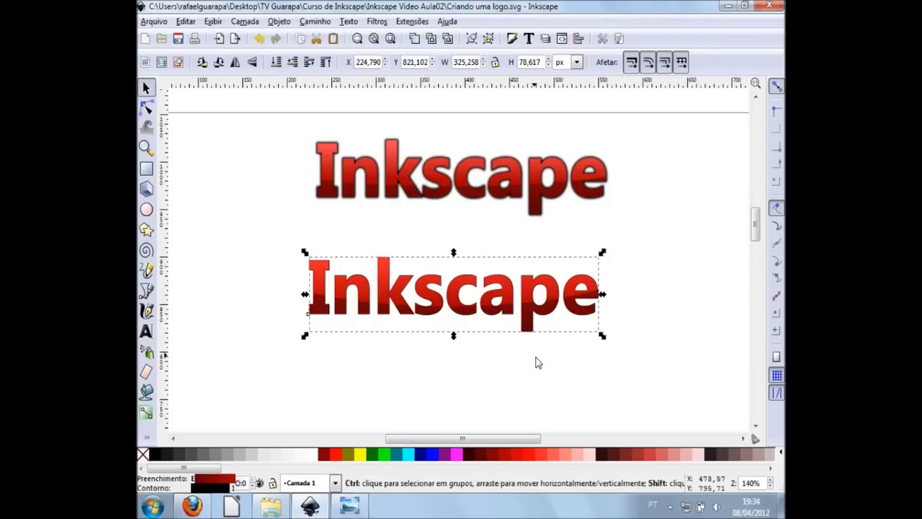
pyautogui.hotkey('ctrl', 'shift', 'f')
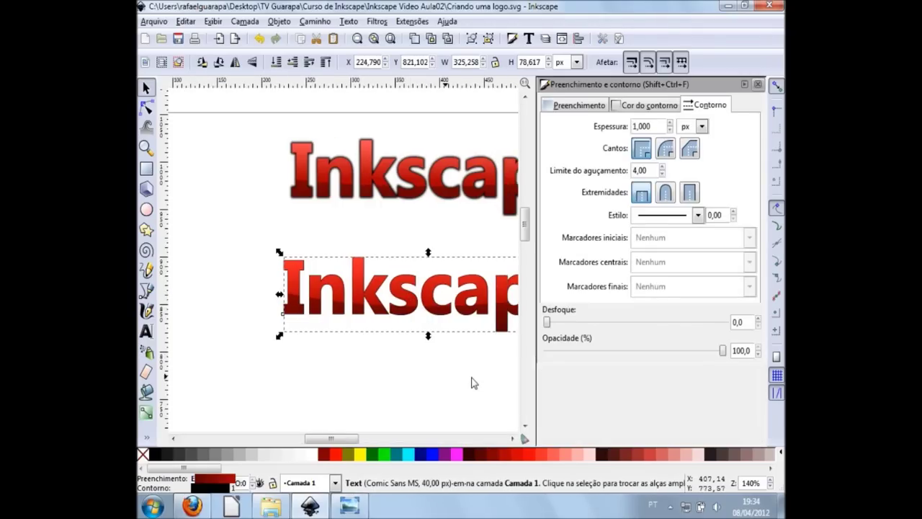
pyautogui.doubleClick(657, 126)
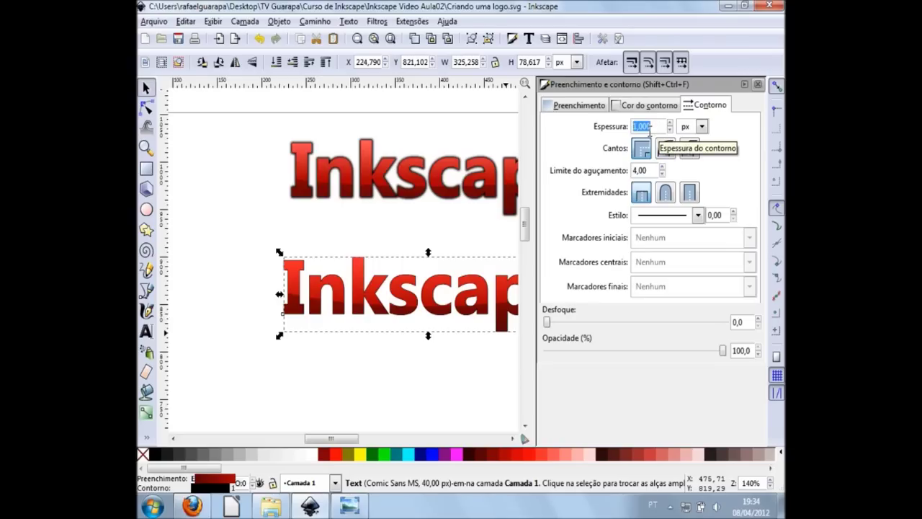
pyautogui.write('4')
pyautogui.press('Return')
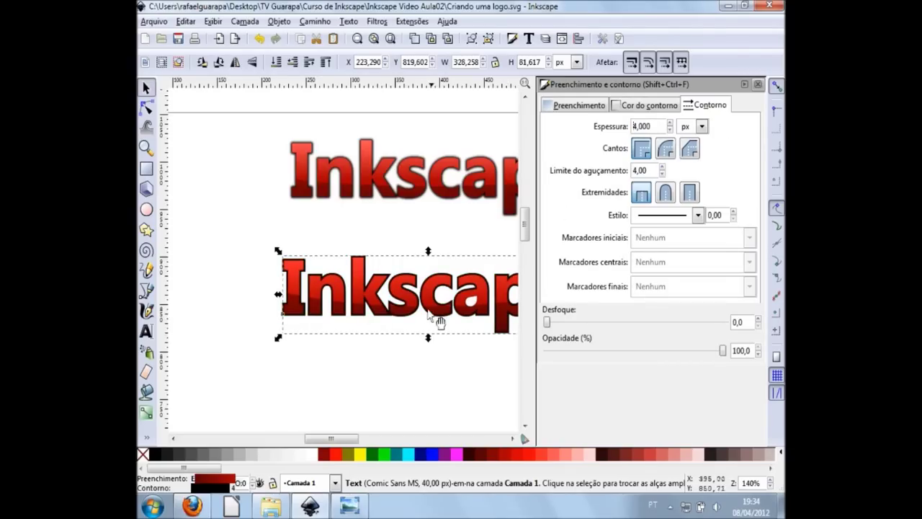
# Step: Apply a blur of 1 to the lower text, then close Fill and Stroke and deselect
pyautogui.hscroll(2, 429, 317)
pyautogui.hscroll(2, 428, 317)
pyautogui.hscroll(5, 429, 316)
pyautogui.hscroll(-3, 428, 316)
pyautogui.hscroll(-3, 428, 316)
pyautogui.hscroll(-3, 432, 318)
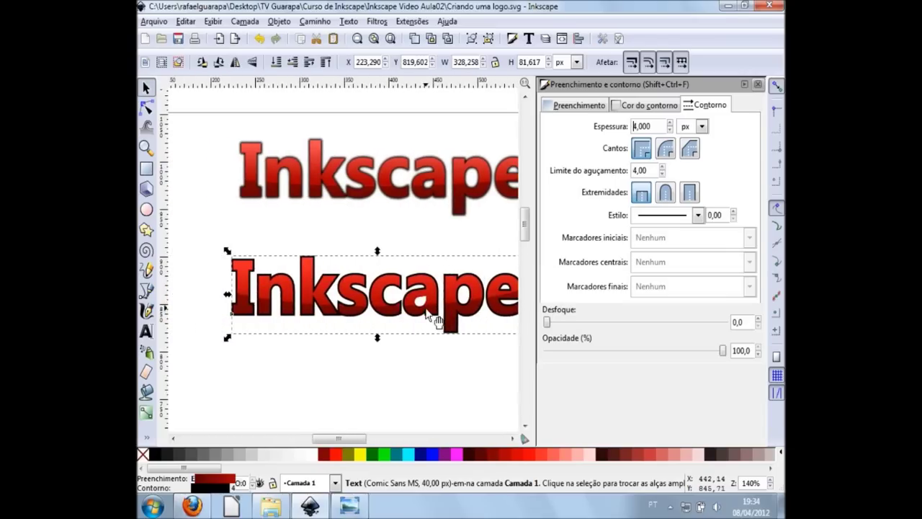
pyautogui.scroll(-1, 432, 318)
pyautogui.scroll(1, 432, 318)
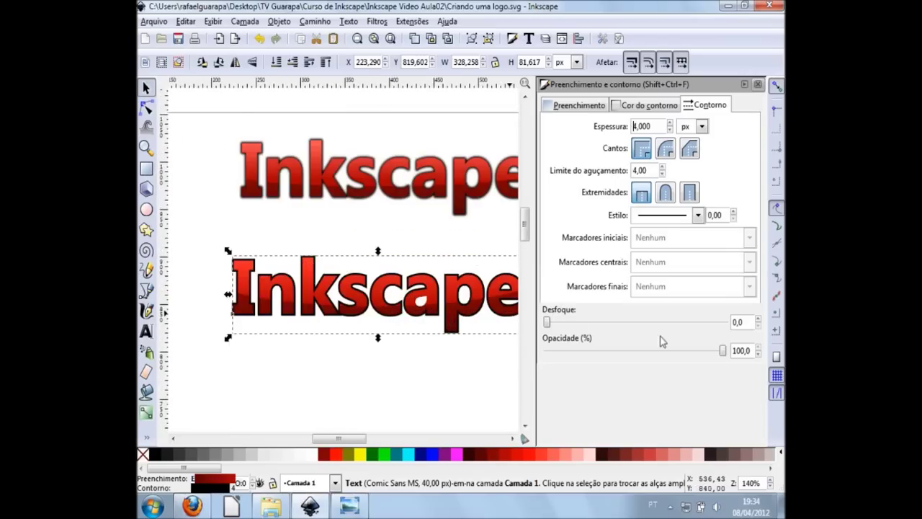
pyautogui.click(759, 319)
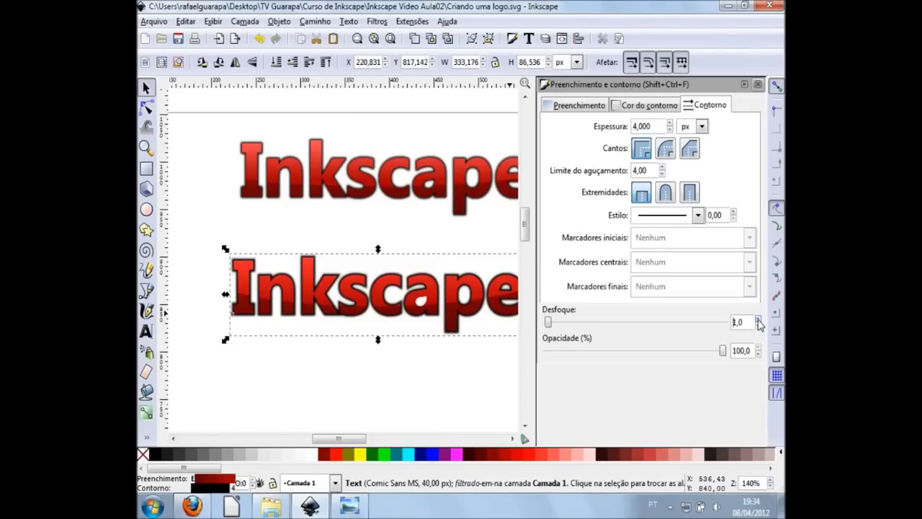
pyautogui.click(757, 86)
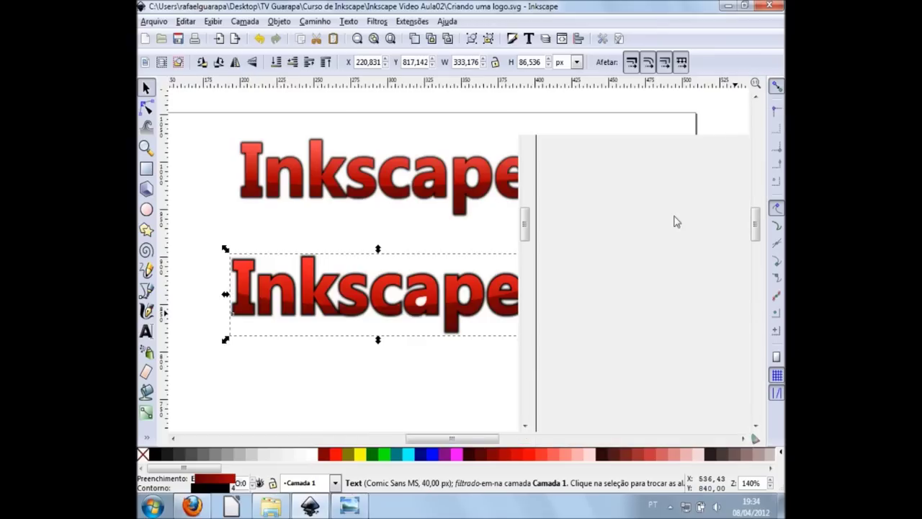
pyautogui.click(636, 263)
pyautogui.keyDown('ctrl'); pyautogui.scroll(-2, 456, 320); pyautogui.keyUp('ctrl')
# Step: Shift the lower outlined Inkscape text about 20 px right under the top logo, then deselect
pyautogui.keyDown('ctrl'); pyautogui.scroll(2, 456, 321); pyautogui.keyUp('ctrl')
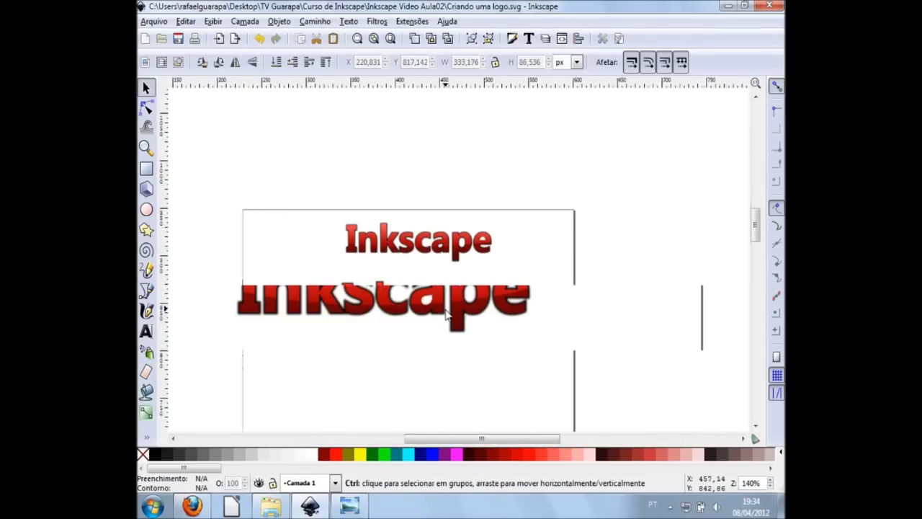
pyautogui.moveTo(585, 380)
pyautogui.mouseDown()
pyautogui.moveTo(242, 250)
pyautogui.moveTo(192, 212)
pyautogui.mouseUp()
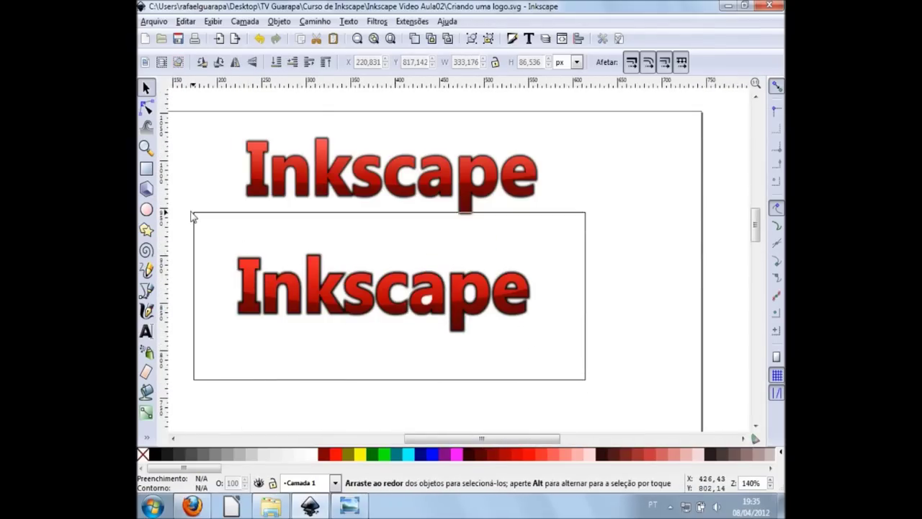
pyautogui.moveTo(311, 293)
pyautogui.mouseDown()
pyautogui.moveTo(322, 307)
pyautogui.moveTo(309, 303)
pyautogui.mouseUp()
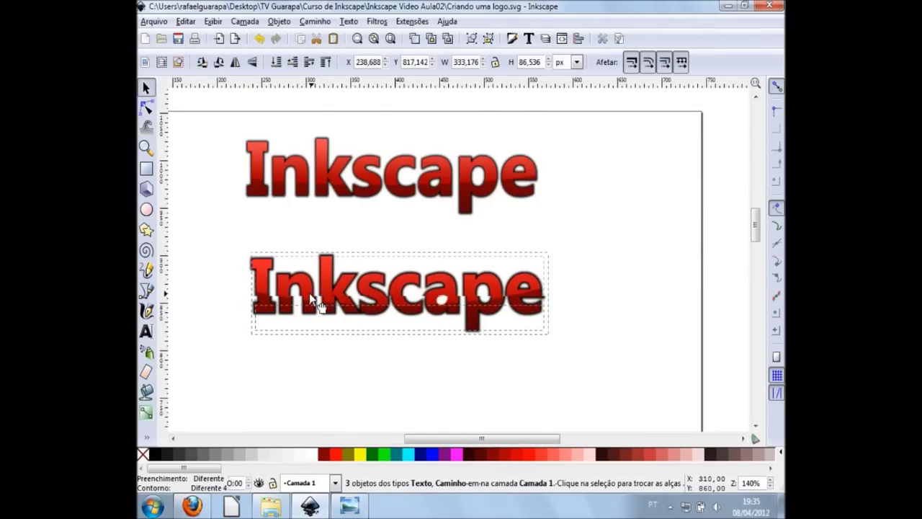
pyautogui.click(378, 370)
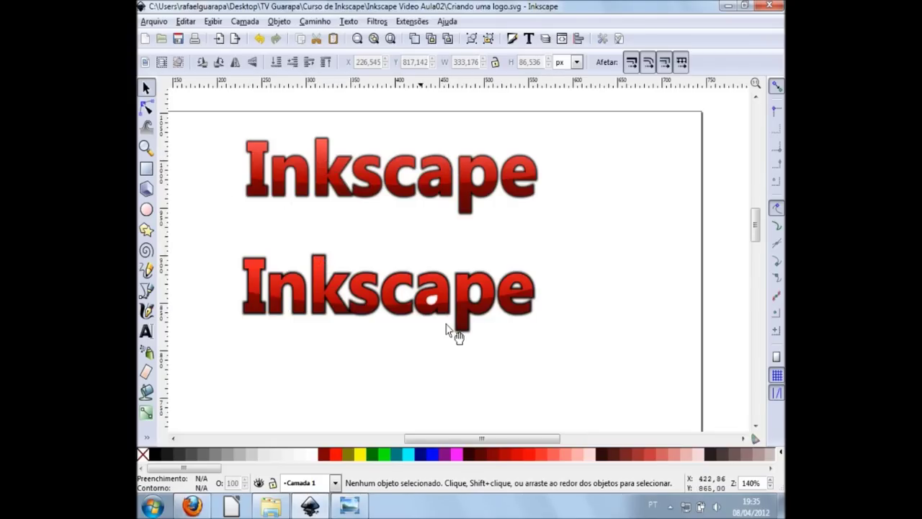
pyautogui.hscroll(-2, 473, 353)
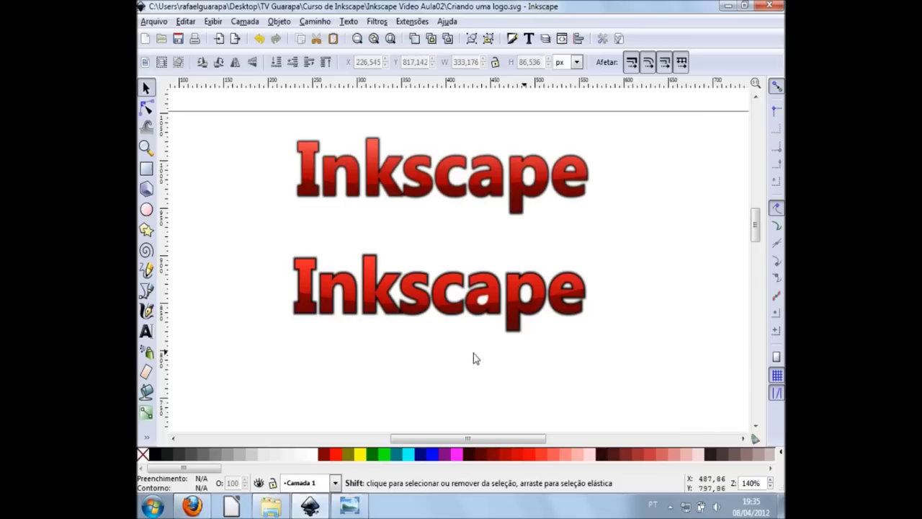
# Step: Select the lower wordmark, duplicate it, and undo the misplaced copy
pyautogui.click(420, 317)
pyautogui.click(442, 386)
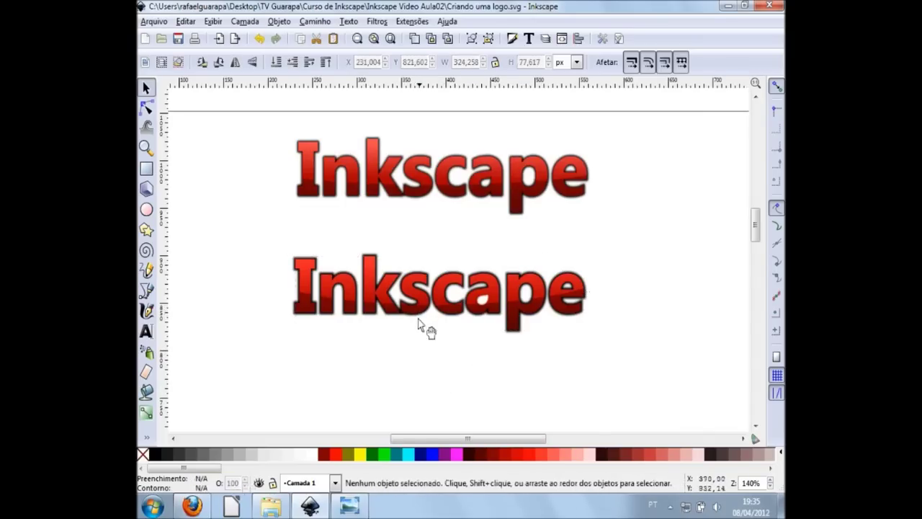
pyautogui.click(418, 314)
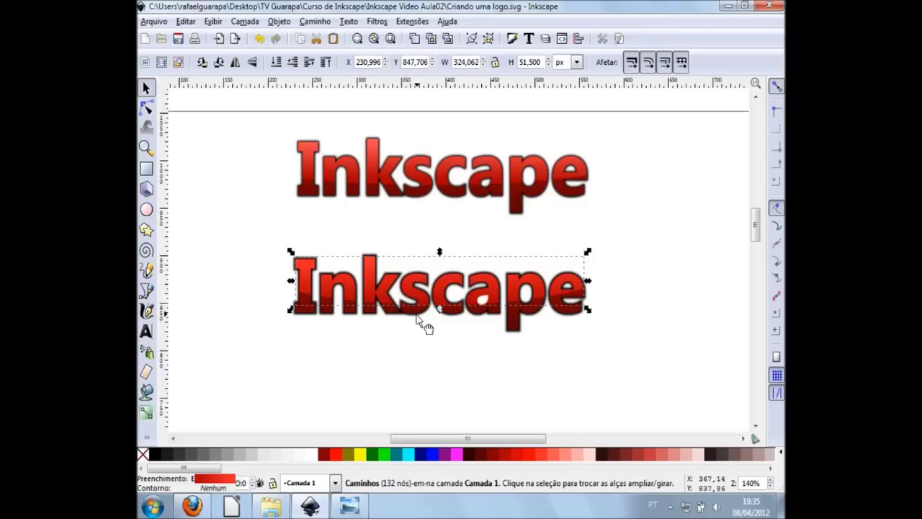
pyautogui.hotkey('ctrl', 'd')
pyautogui.moveTo(420, 322); pyautogui.dragTo(389, 406)
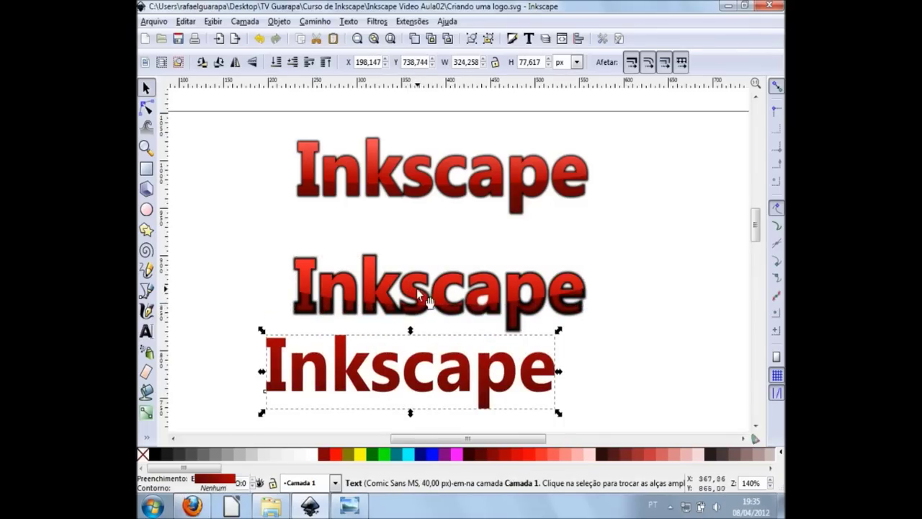
pyautogui.hotkey('ctrl', 'z')
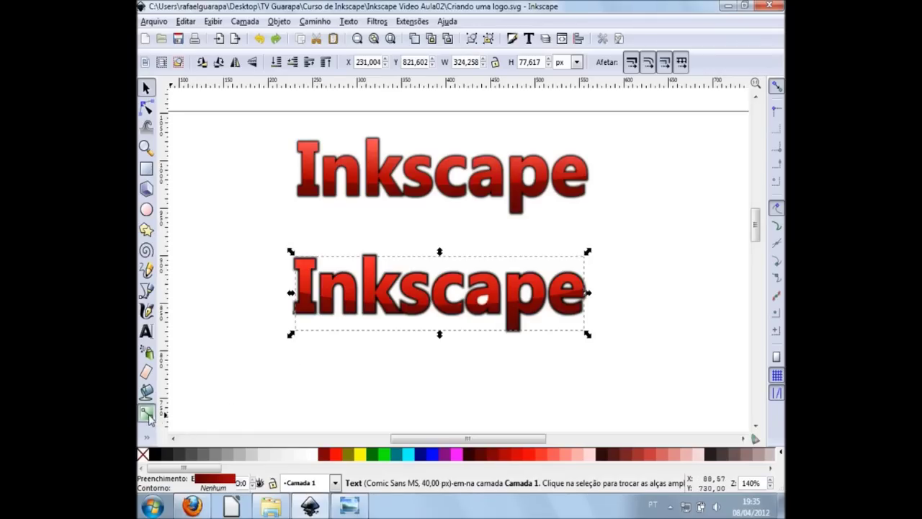
# Step: Set the lower text's gradient stops to 90% and 60% gray, then deselect
pyautogui.click(146, 412)
pyautogui.click(439, 329)
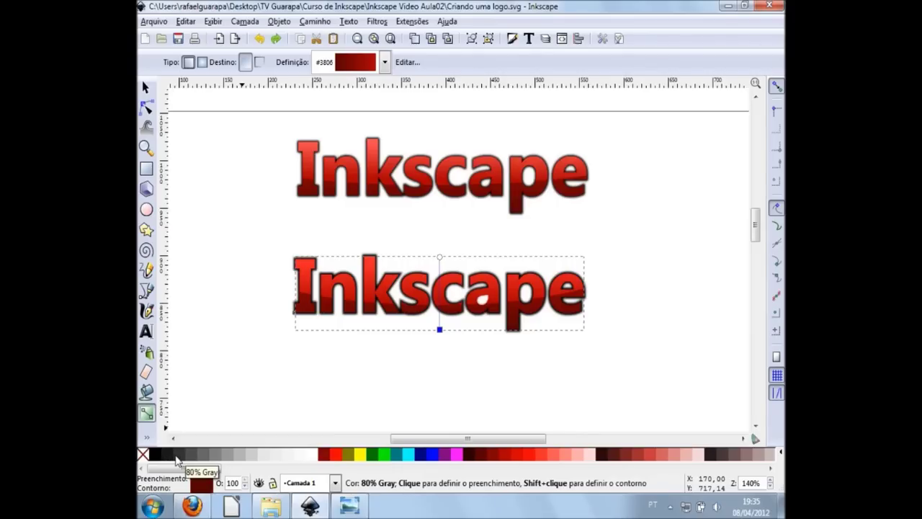
pyautogui.click(166, 455)
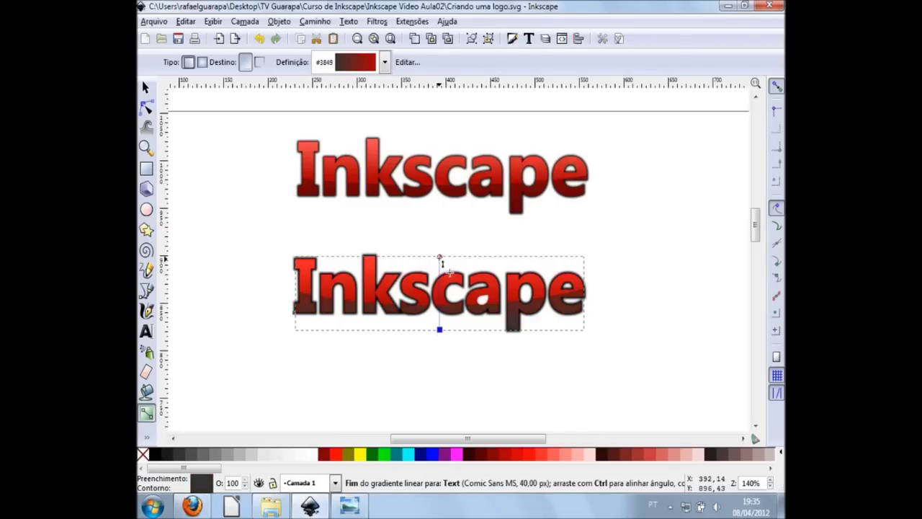
pyautogui.click(439, 257)
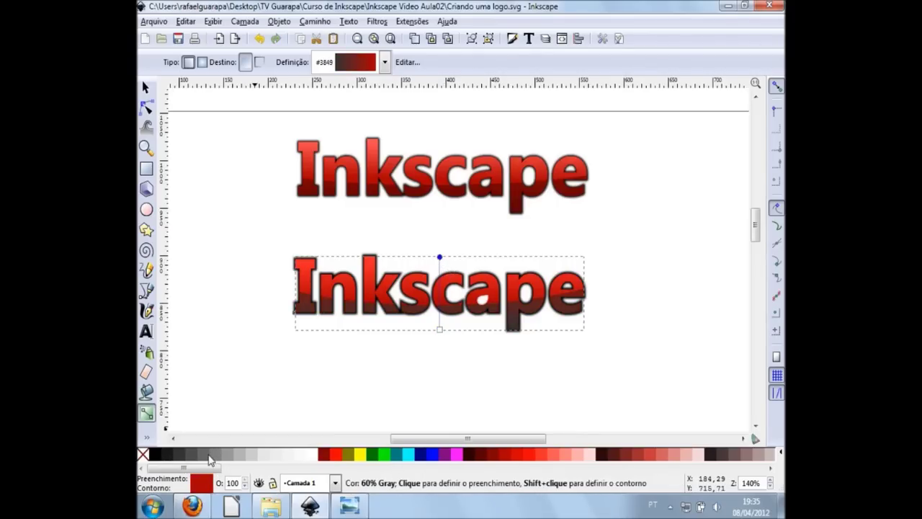
pyautogui.click(209, 456)
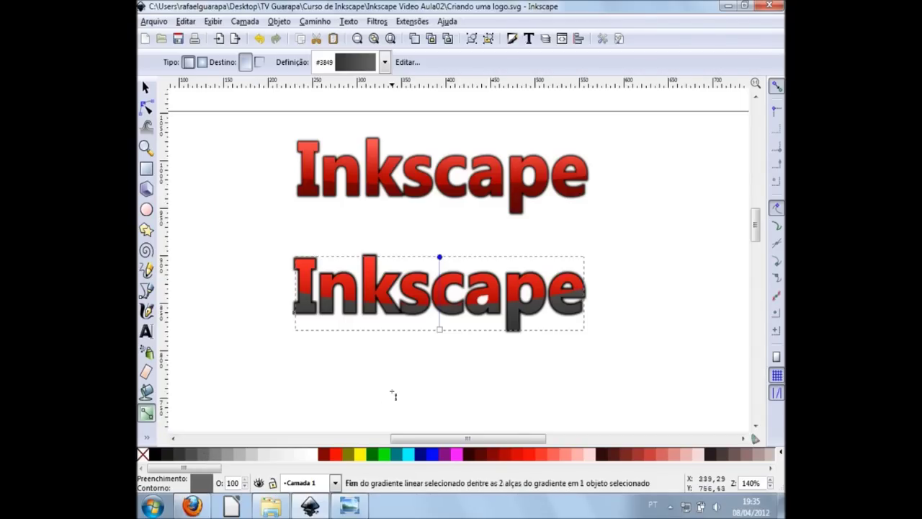
pyautogui.press('s')
pyautogui.click(475, 396)
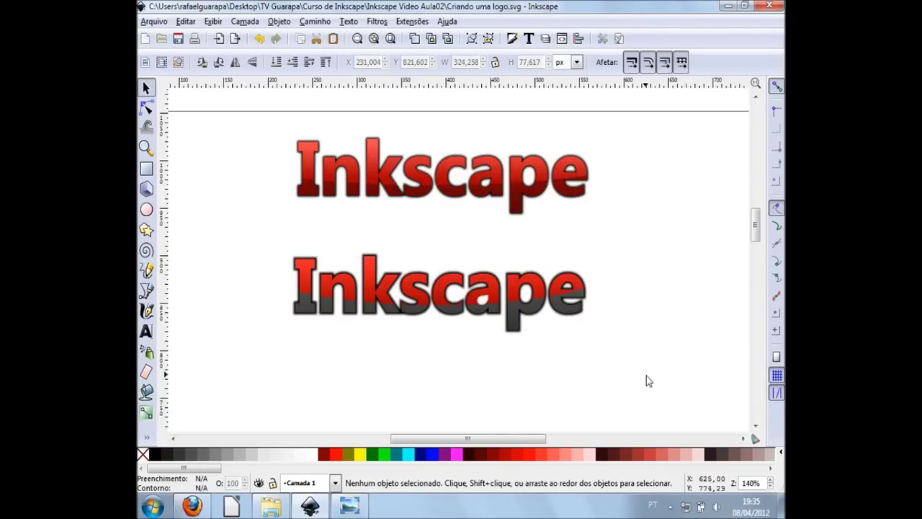
# Step: Make the lower gloss highlight's gradient stops 70%/60% gray and 30% gray, then deselect
pyautogui.click(374, 278)
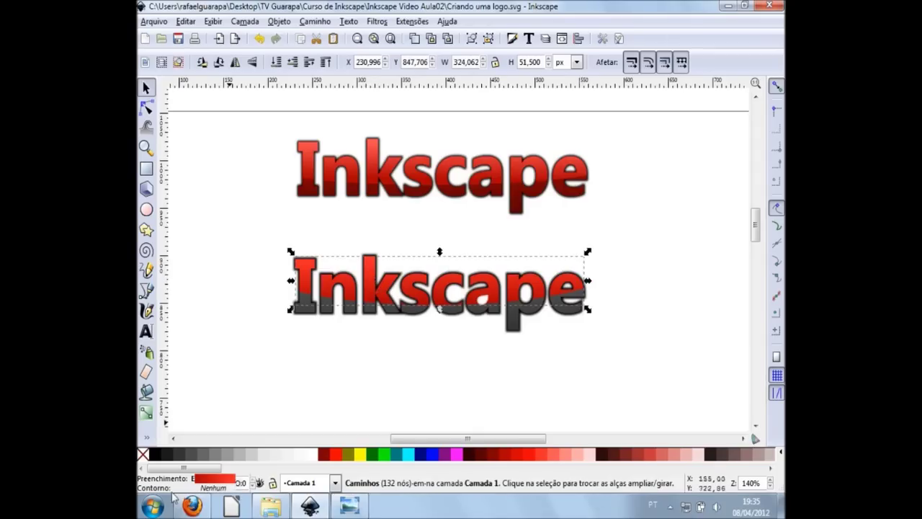
pyautogui.click(146, 413)
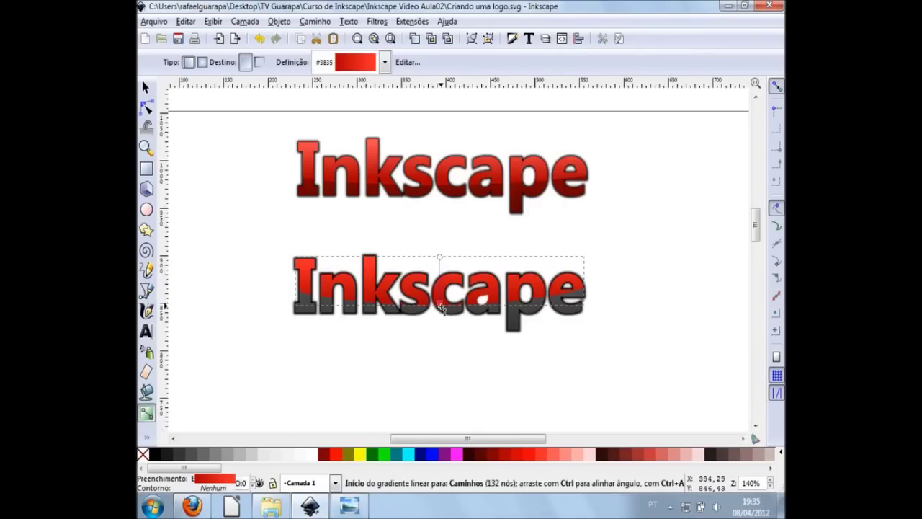
pyautogui.click(440, 304)
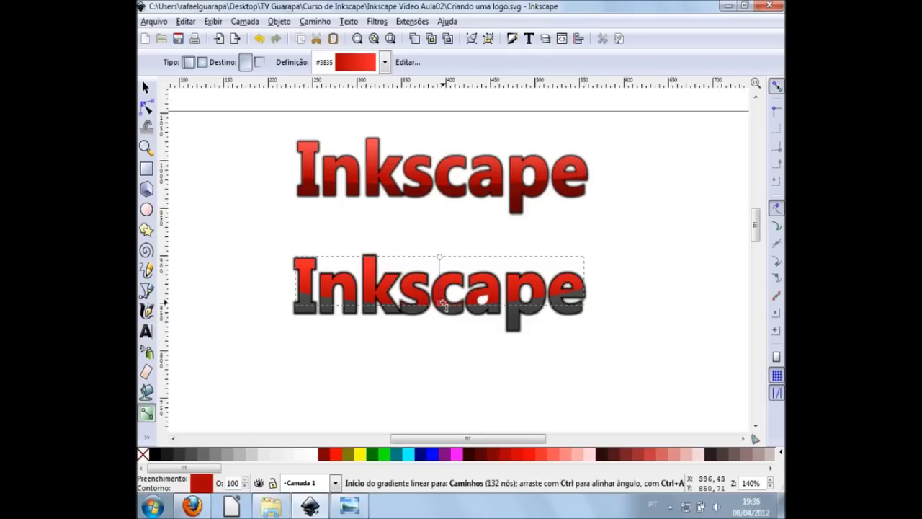
pyautogui.click(204, 458)
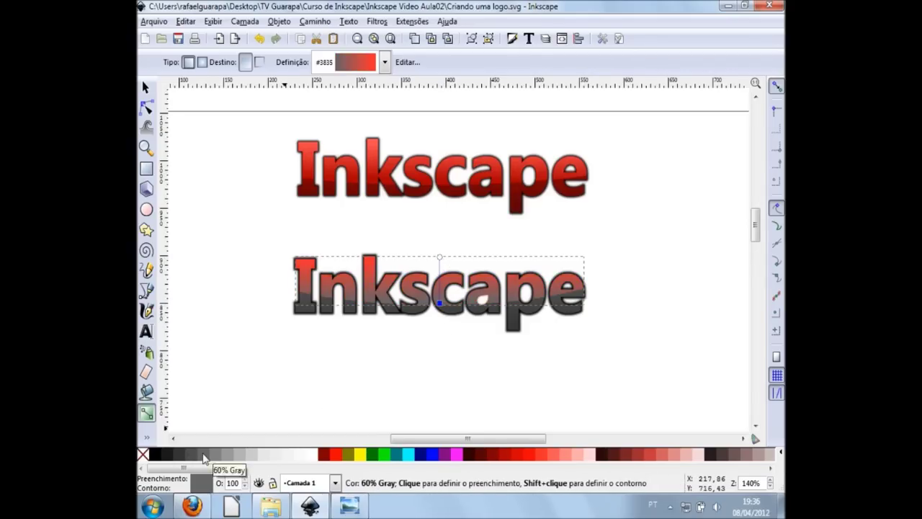
pyautogui.click(439, 256)
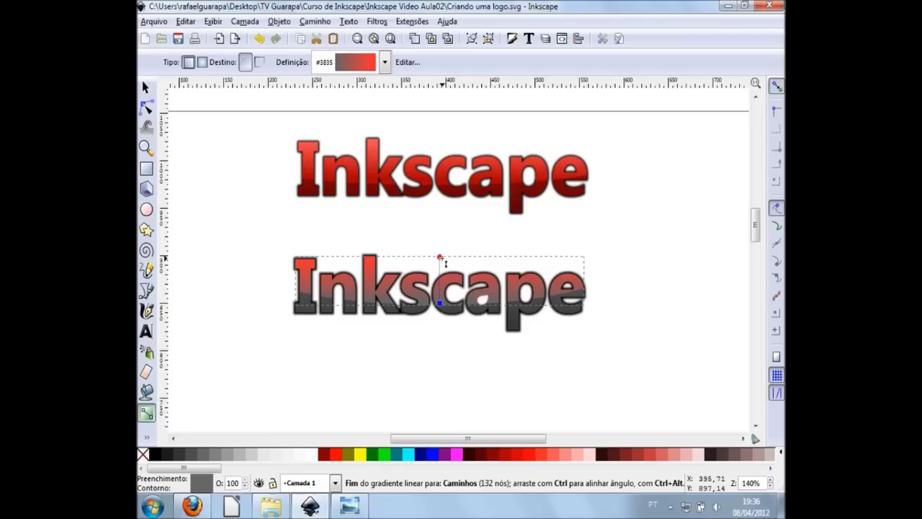
pyautogui.click(240, 458)
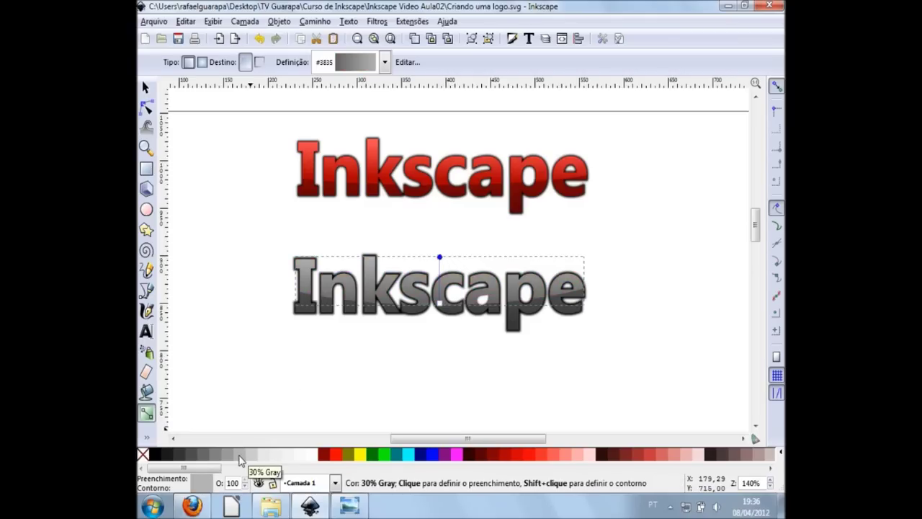
pyautogui.press('s')
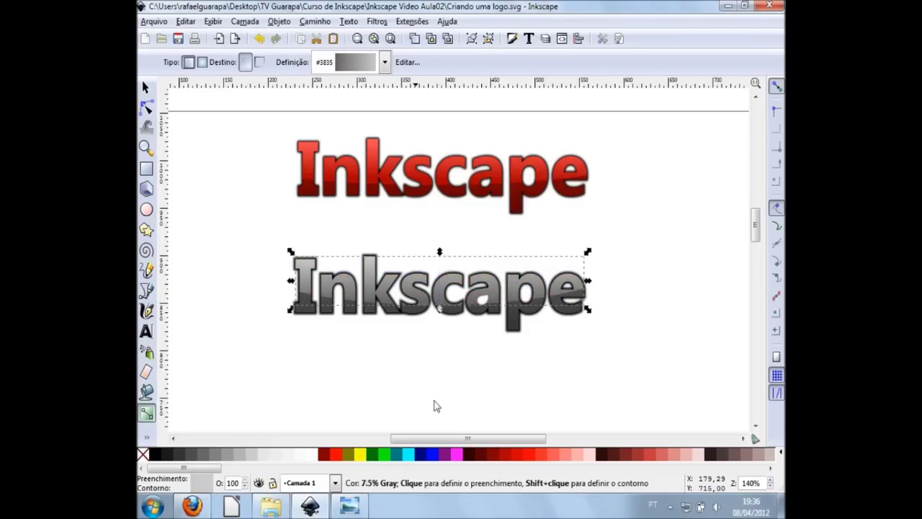
pyautogui.click(492, 381)
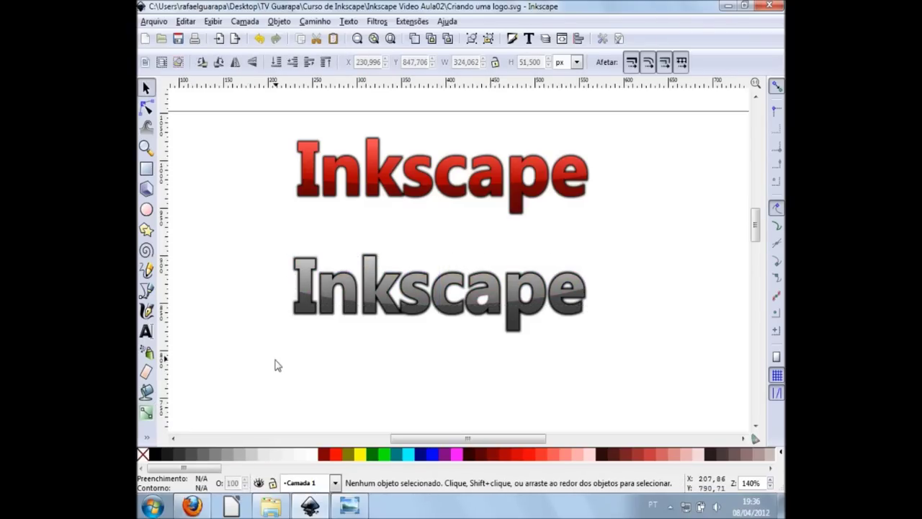
# Step: Export only the selected gray wordmark as the PNG inkscape_logo_cinza.png
pyautogui.moveTo(223, 211); pyautogui.dragTo(664, 386)
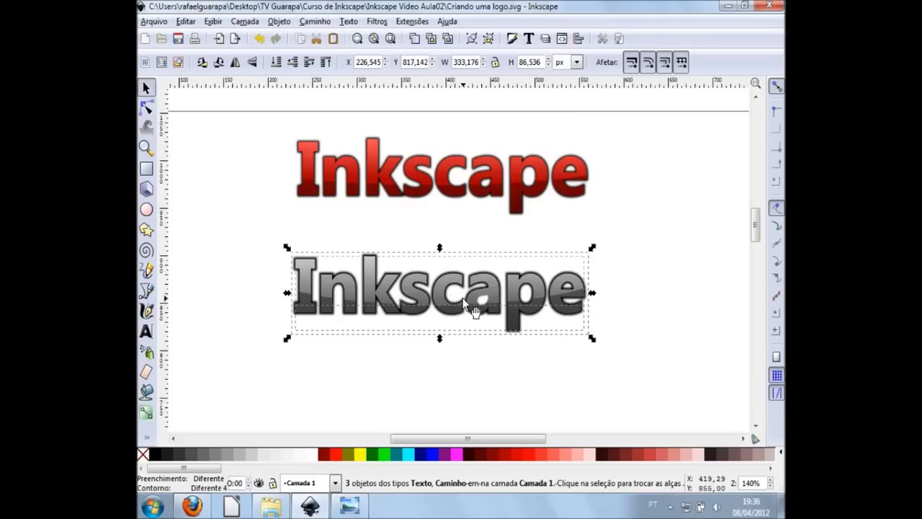
pyautogui.click(154, 21)
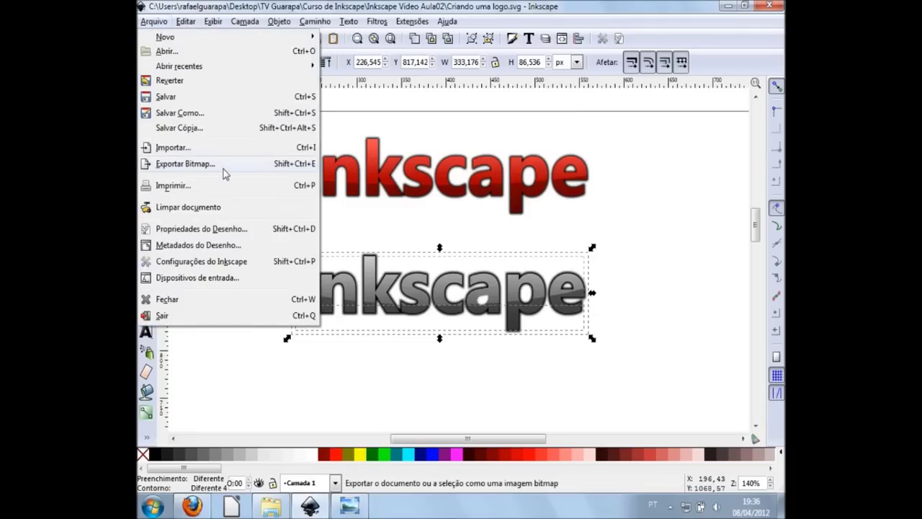
pyautogui.click(281, 167)
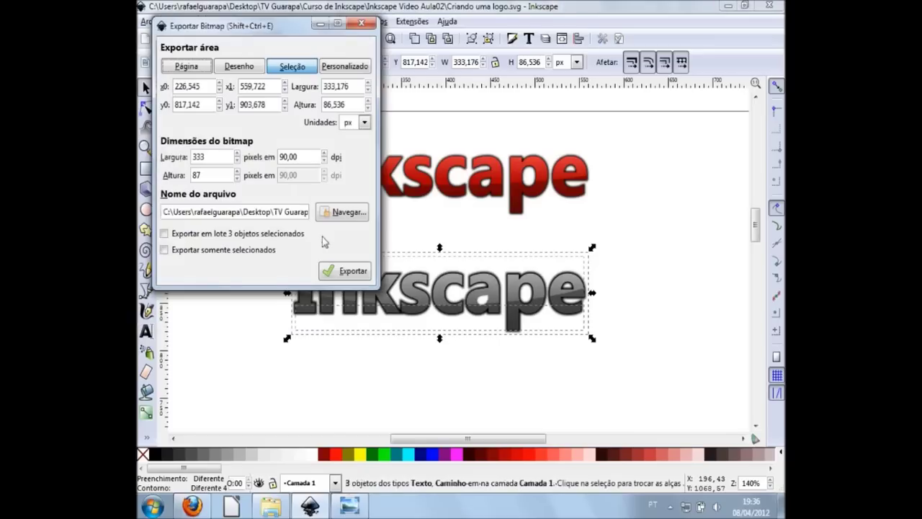
pyautogui.tripleClick(267, 216)
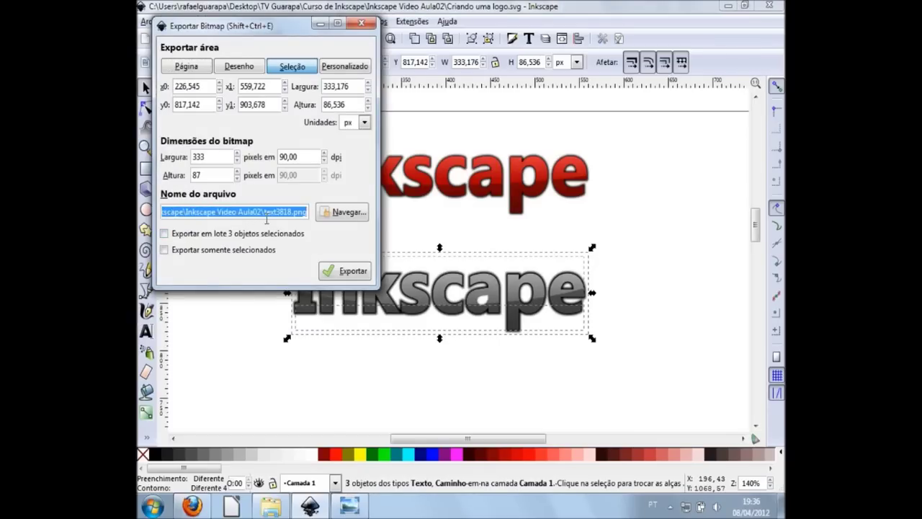
pyautogui.click(262, 219)
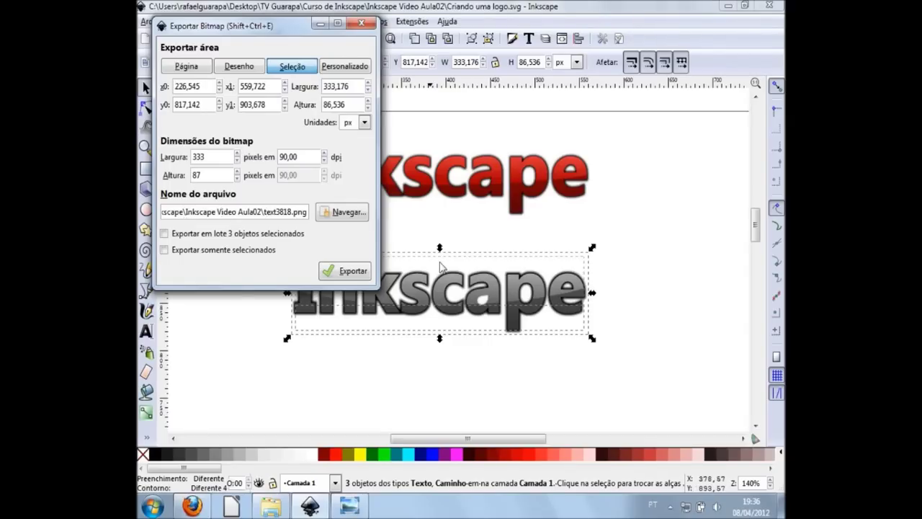
pyautogui.hotkey('shift', 'Right')
pyautogui.hotkey('shift', 'Right')
pyautogui.hotkey('shift', 'Right')
pyautogui.press('BackSpace')
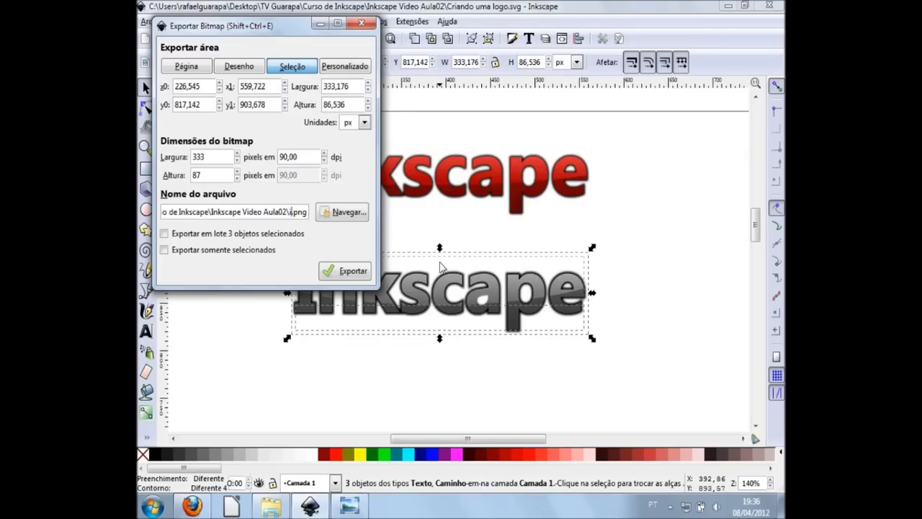
pyautogui.write('cape_logo_cinza')
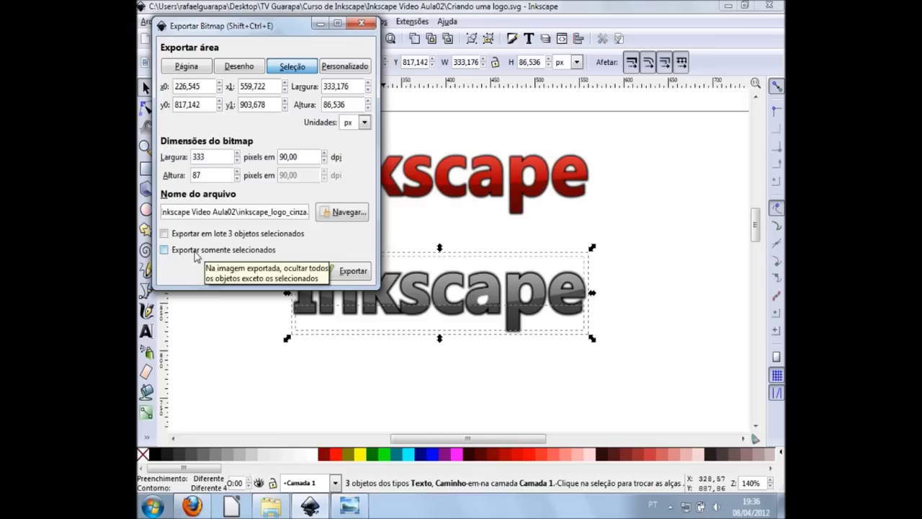
pyautogui.click(194, 252)
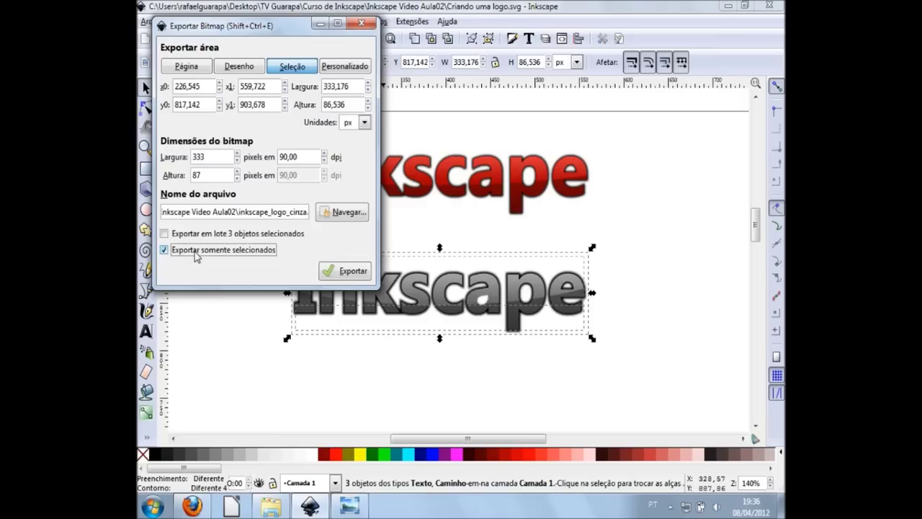
pyautogui.click(343, 272)
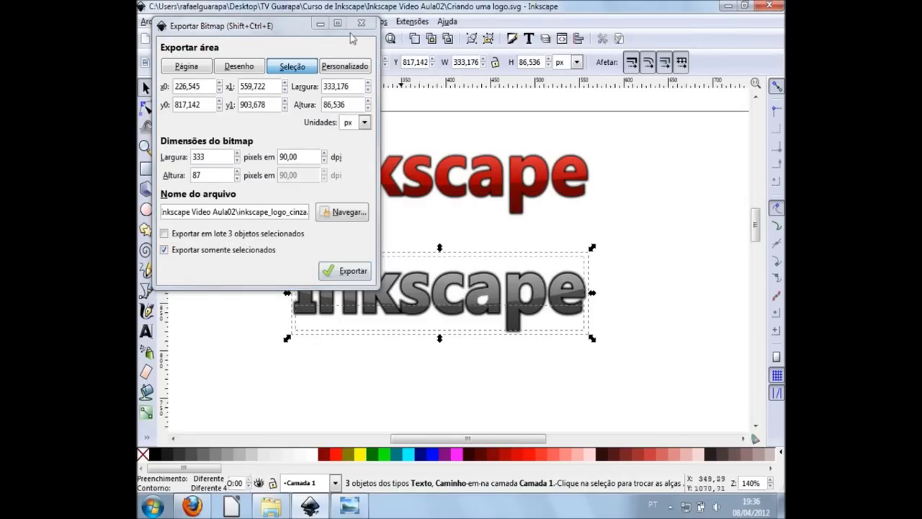
pyautogui.click(361, 23)
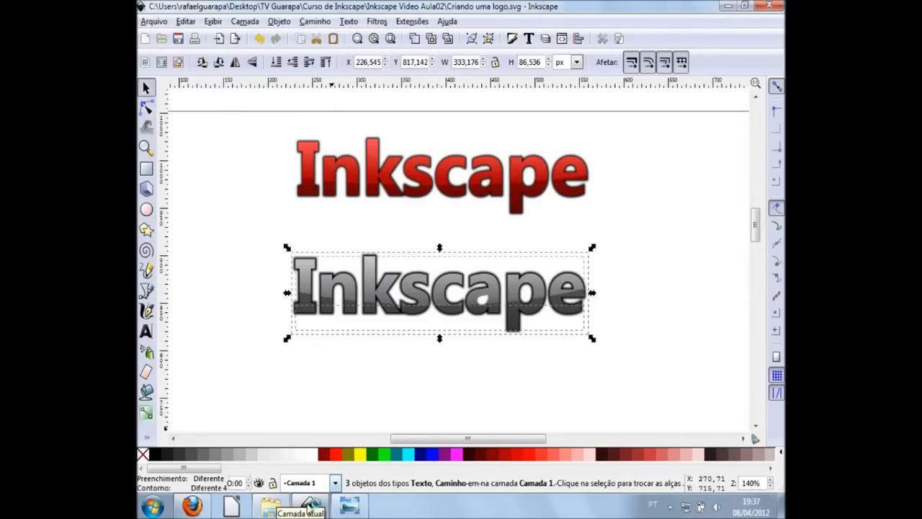
# Step: Open inkscape_logo_cinza from the export folder in Windows Photo Viewer
pyautogui.click(284, 505)
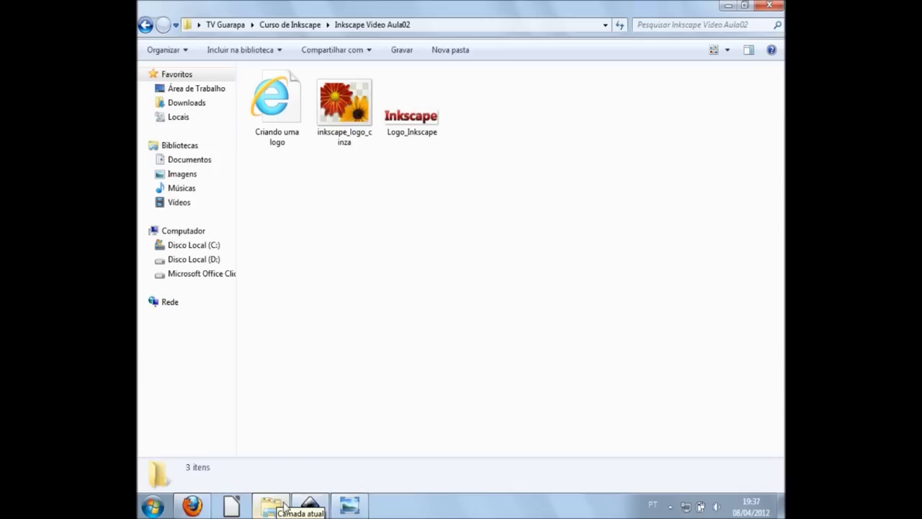
pyautogui.click(363, 136)
pyautogui.click(425, 133)
pyautogui.click(368, 130)
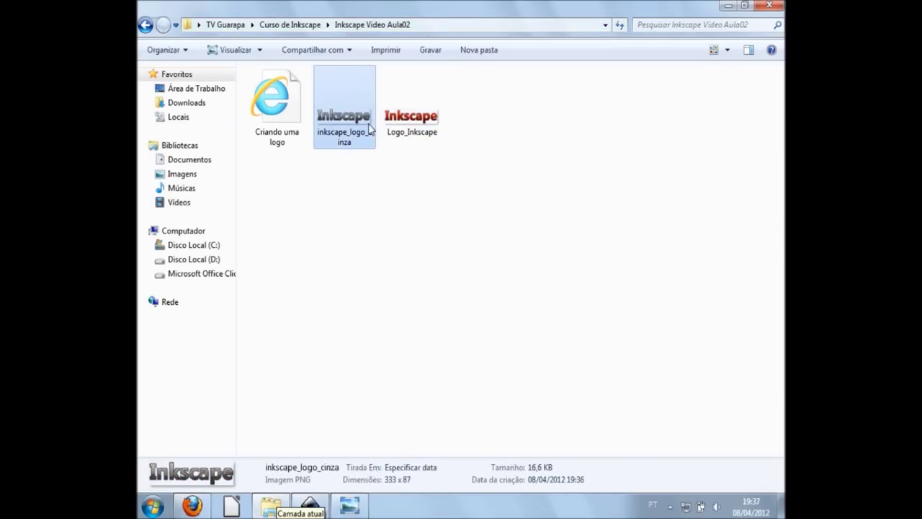
pyautogui.doubleClick(368, 130)
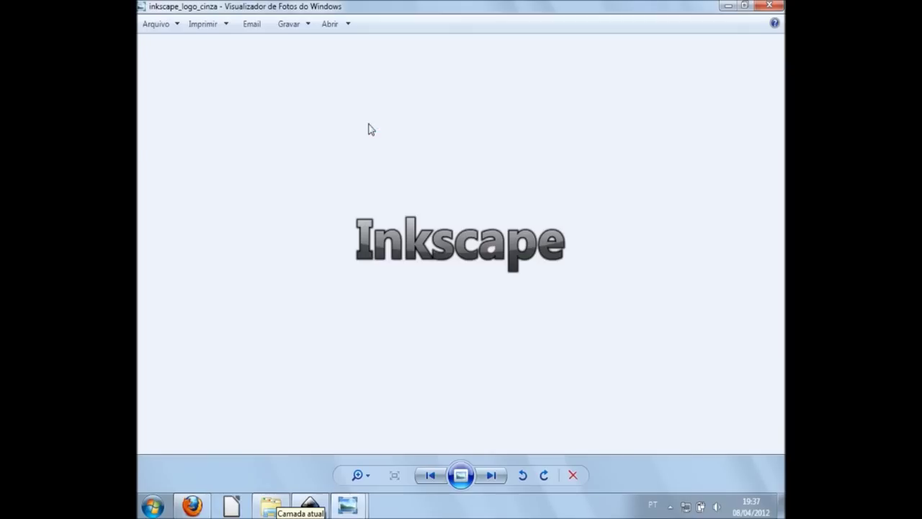
pyautogui.scroll(1, 508, 264)
pyautogui.scroll(1, 508, 264)
pyautogui.scroll(-1, 506, 267)
pyautogui.scroll(-1, 506, 269)
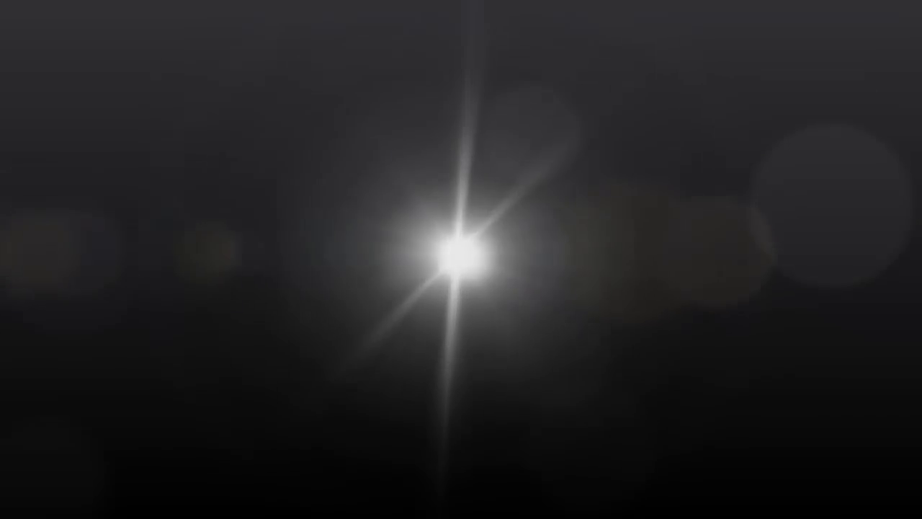